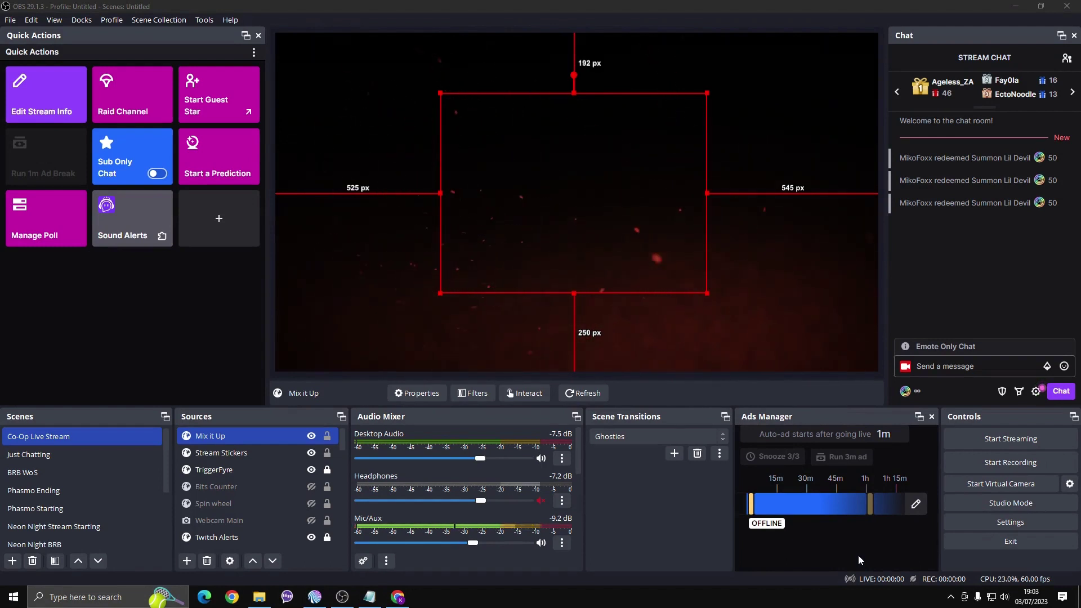
- Switch to Mix It Up, leave its settings and test-run the Summon Lil Devil channel point reward three times
left_click(314, 596)
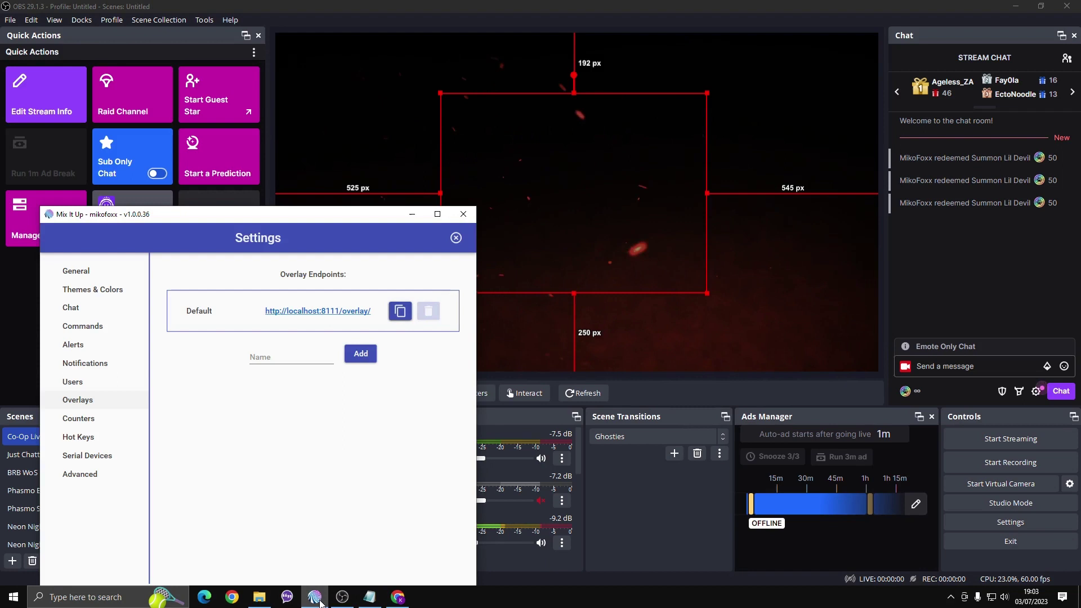
left_click(456, 237)
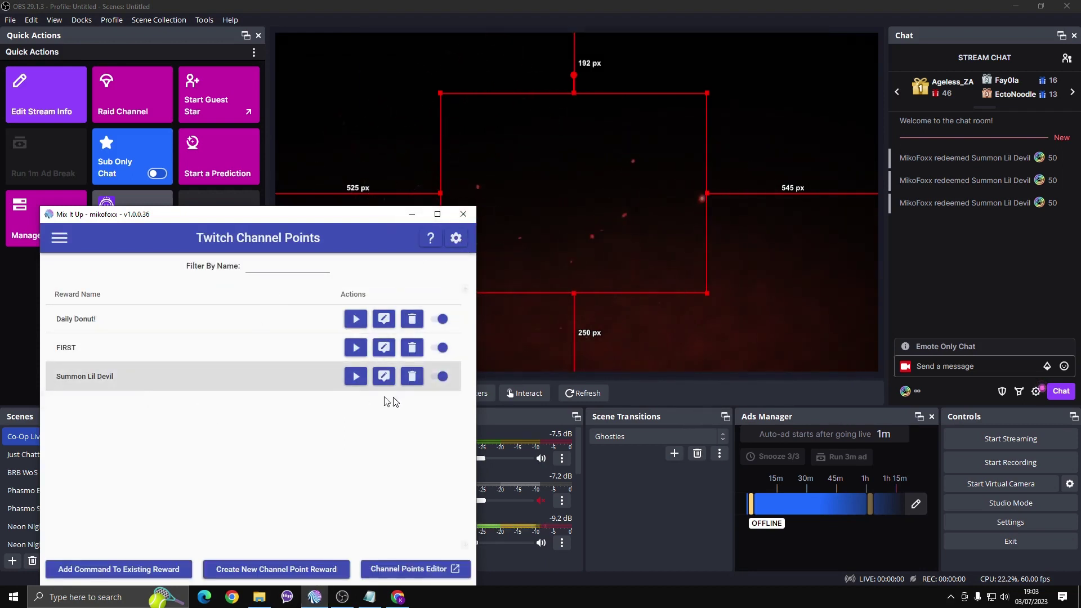
left_click(359, 380)
left_click(217, 471)
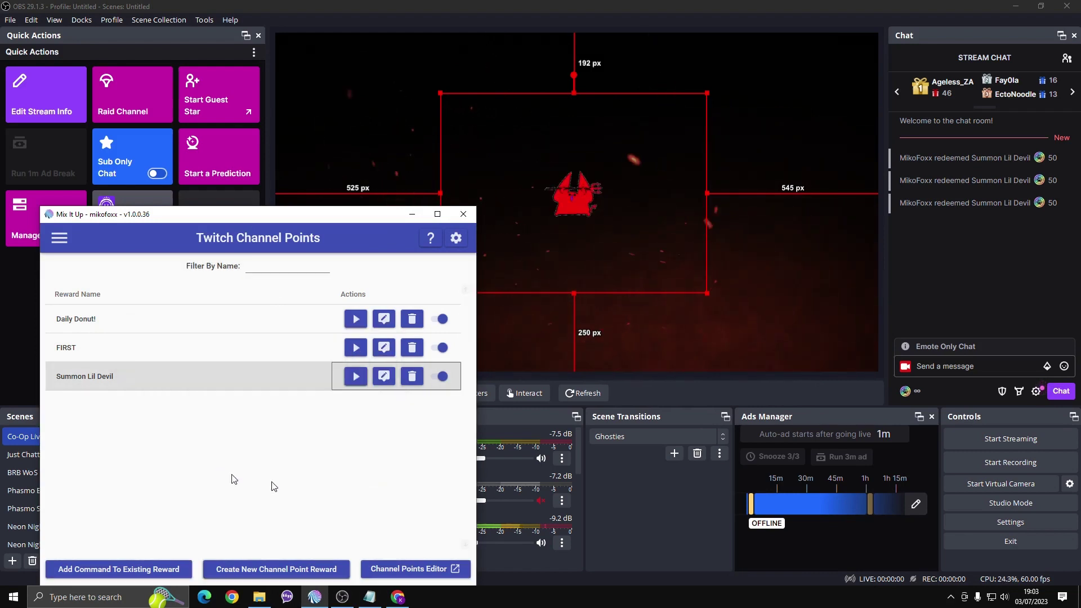
left_click(356, 376)
left_click(229, 466)
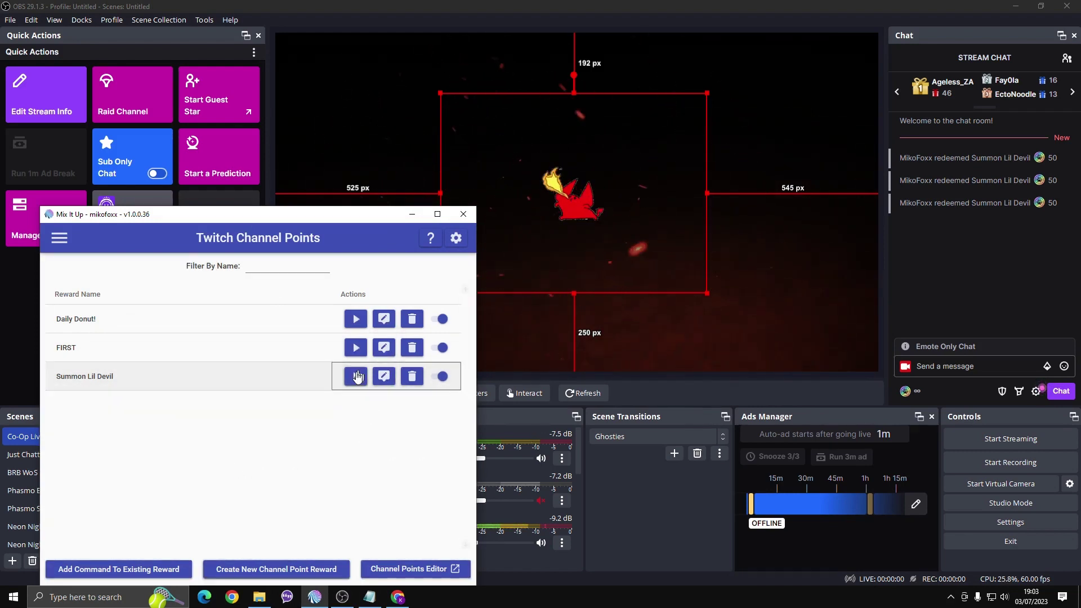
left_click(356, 376)
left_click(217, 465)
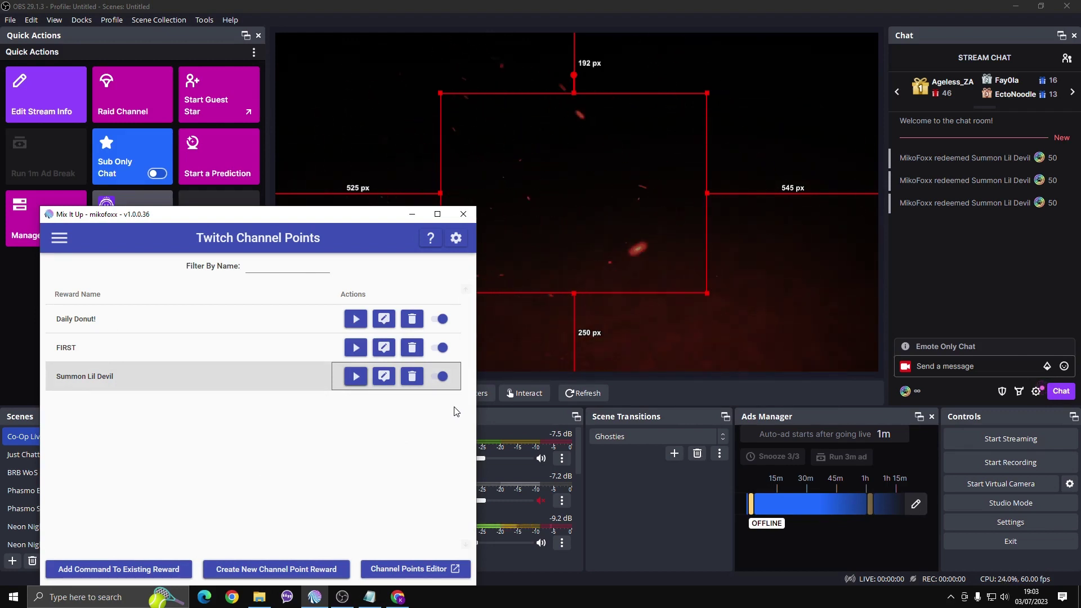
- Copy the Default overlay endpoint address from Mix It Up's overlay settings and minimize its window
left_click(457, 240)
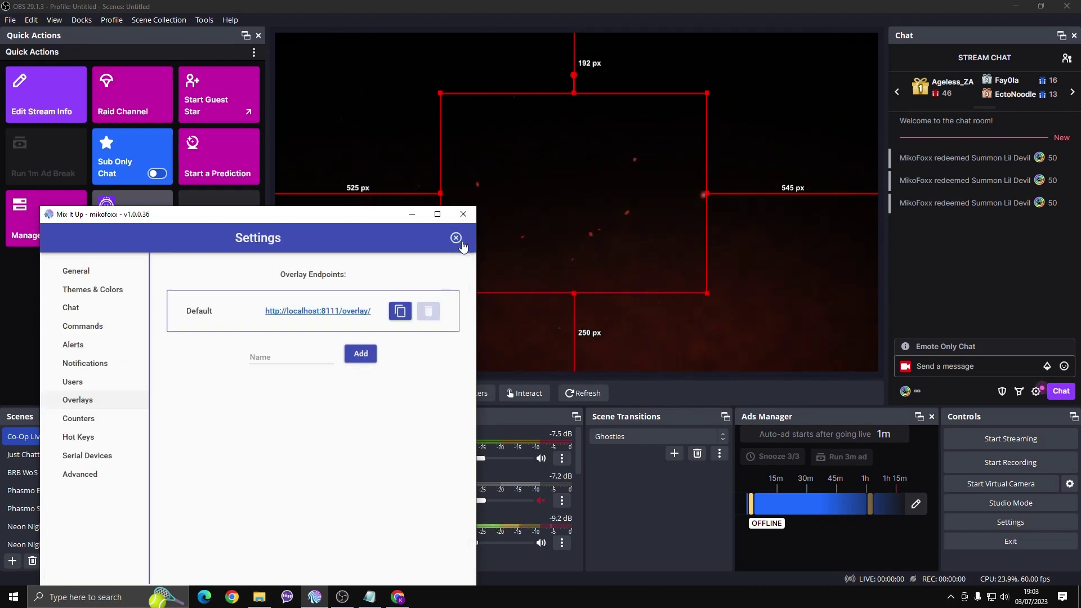
left_click(87, 398)
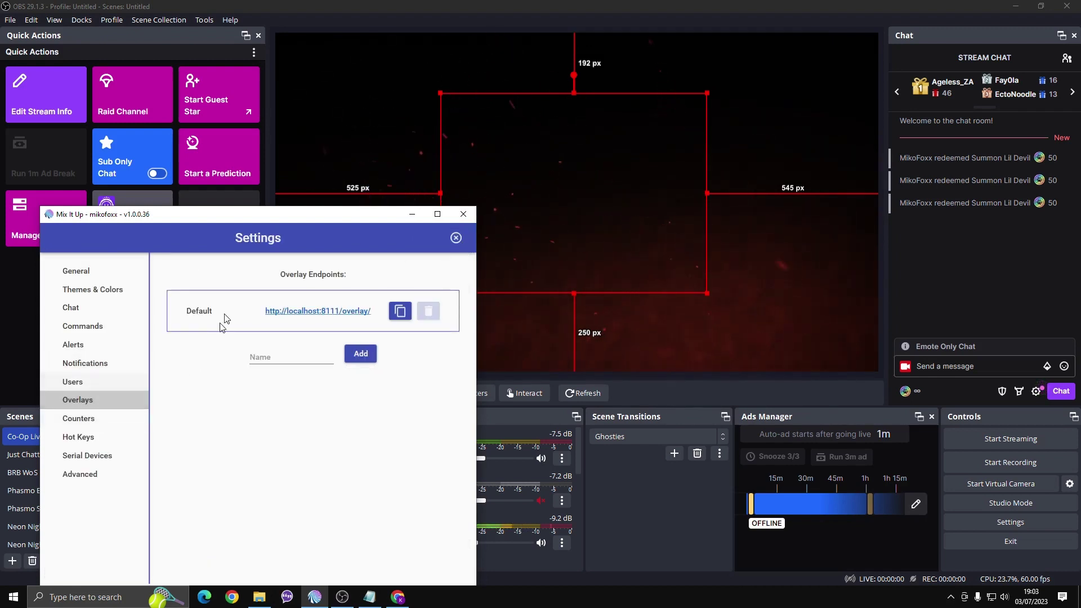
left_click(395, 317)
left_click(412, 77)
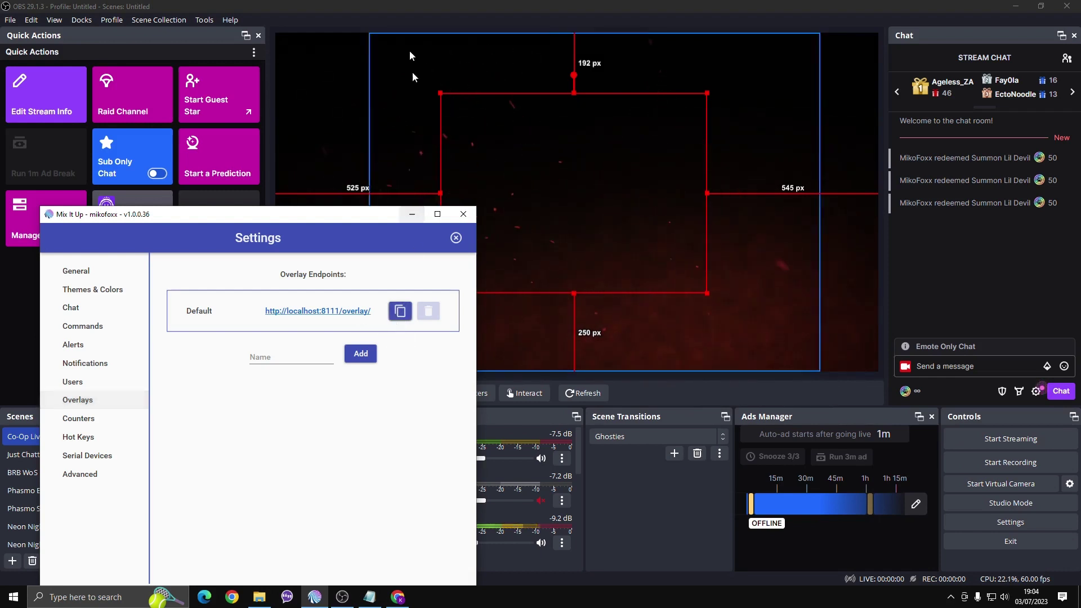
left_click(411, 214)
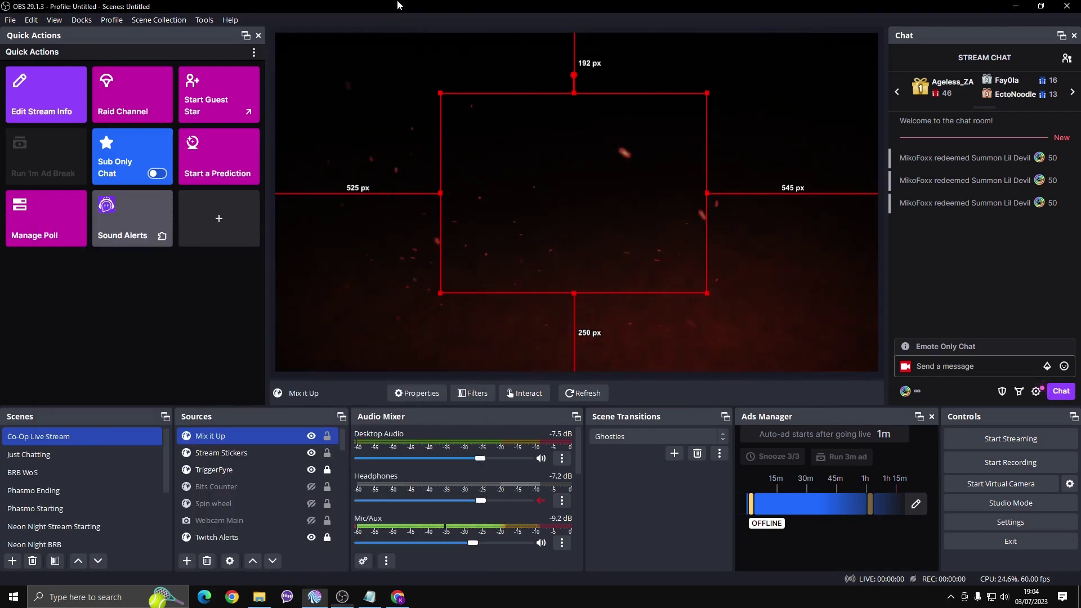
left_click(188, 560)
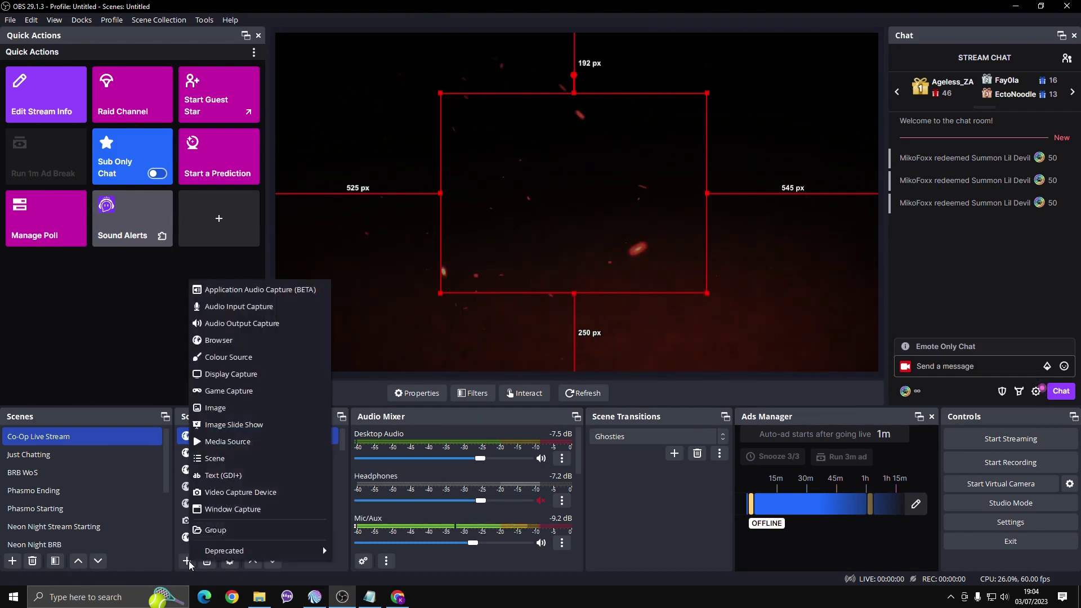
left_click(245, 341)
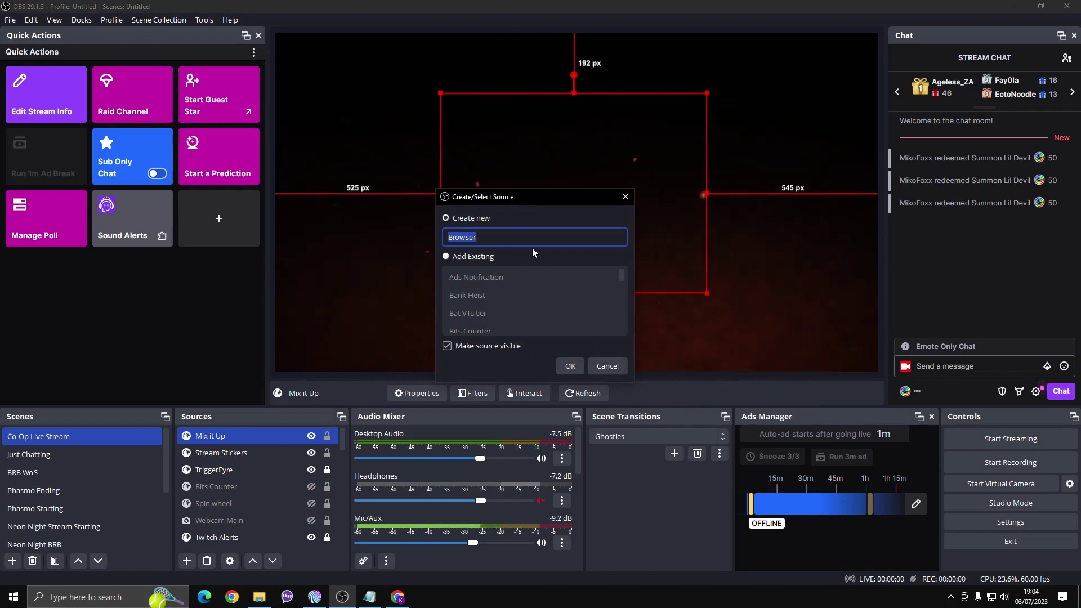
type("Mixitup")
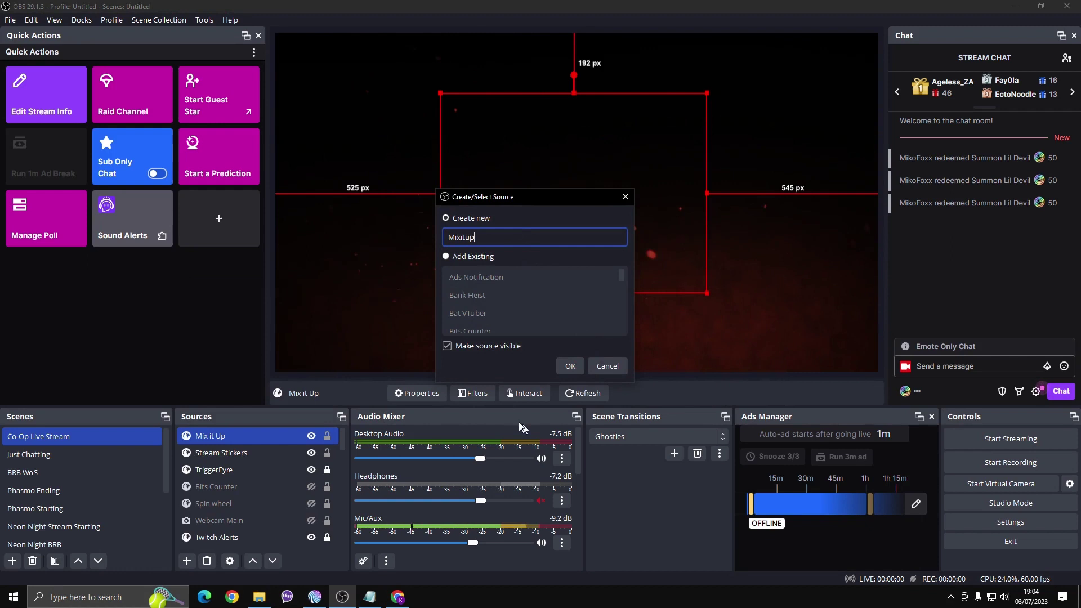
left_click(570, 366)
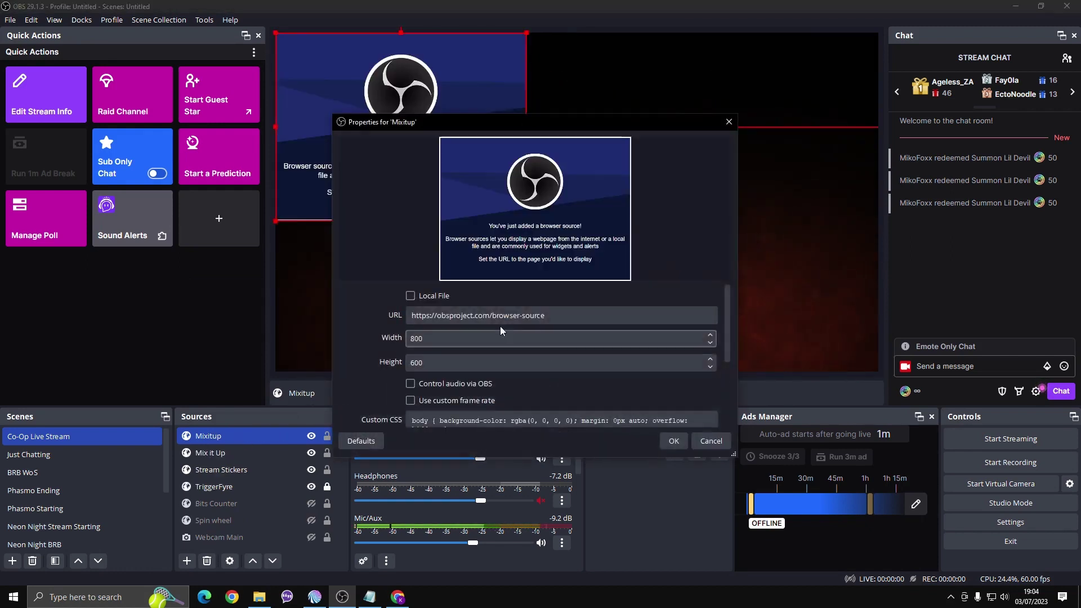
key("ctrl+a")
key("ctrl+v")
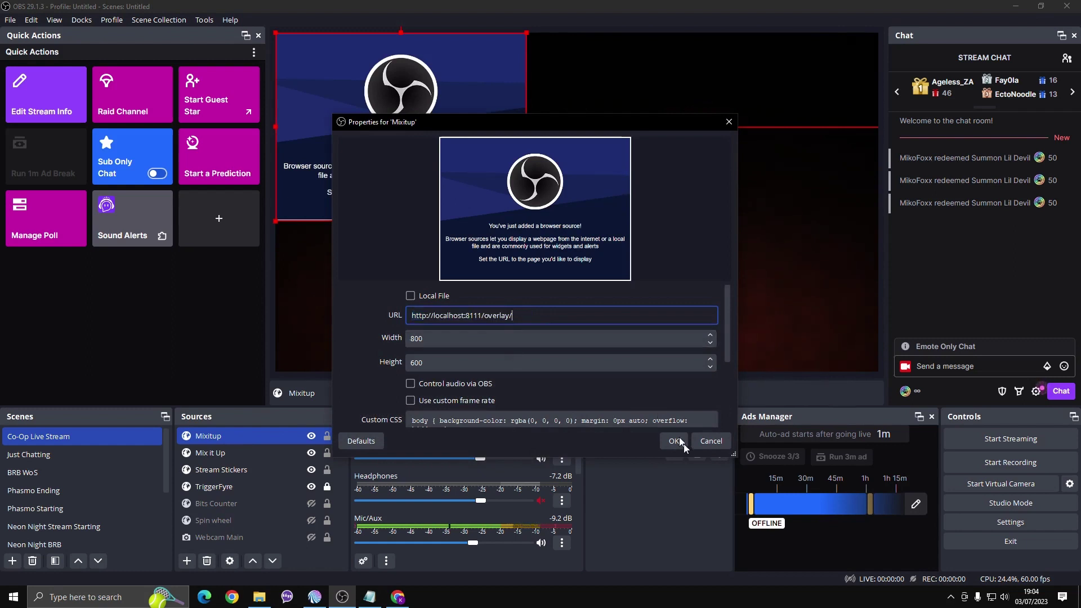
left_click(674, 440)
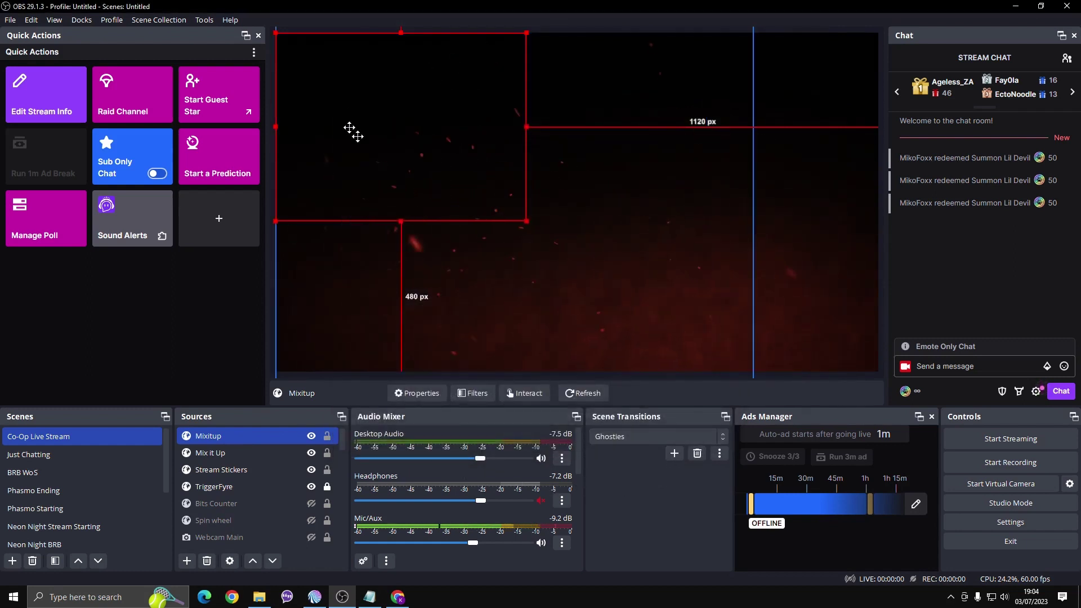
- Enlarge the Mixitup source and place it about 594 px from the canvas's left edge and 156 px from its top, leaving it unlocked
left_click_drag(357, 124, 578, 179)
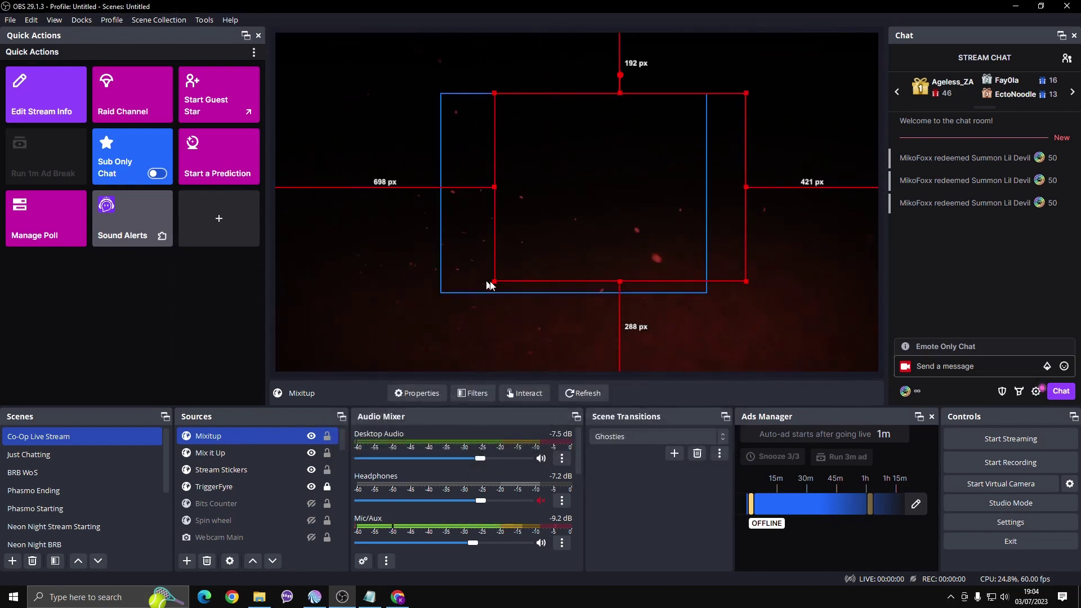
left_click_drag(494, 282, 467, 313)
left_click_drag(682, 189, 647, 220)
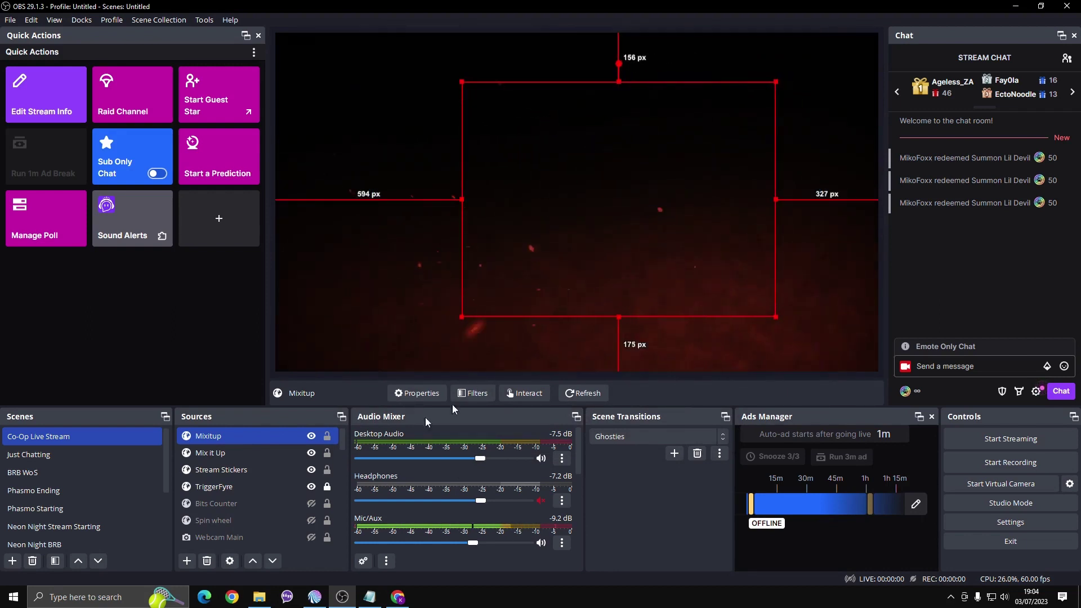
left_click(328, 437)
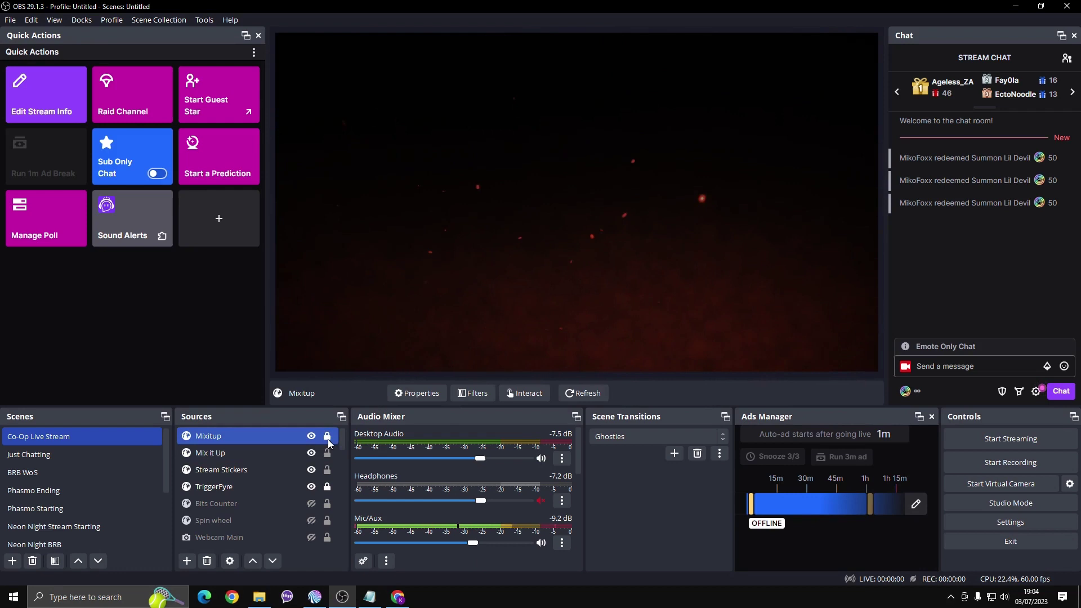
left_click(327, 437)
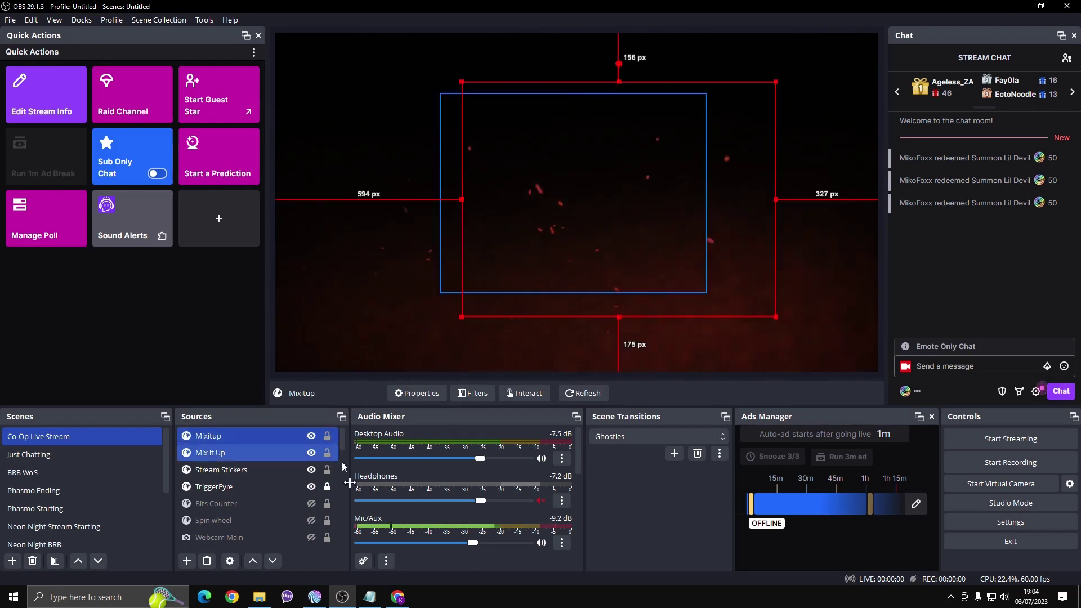
- Return Mix It Up to its Twitch Channel Points list and bring up the Transparent Gifs folder in File Explorer
left_click(314, 600)
left_click(457, 237)
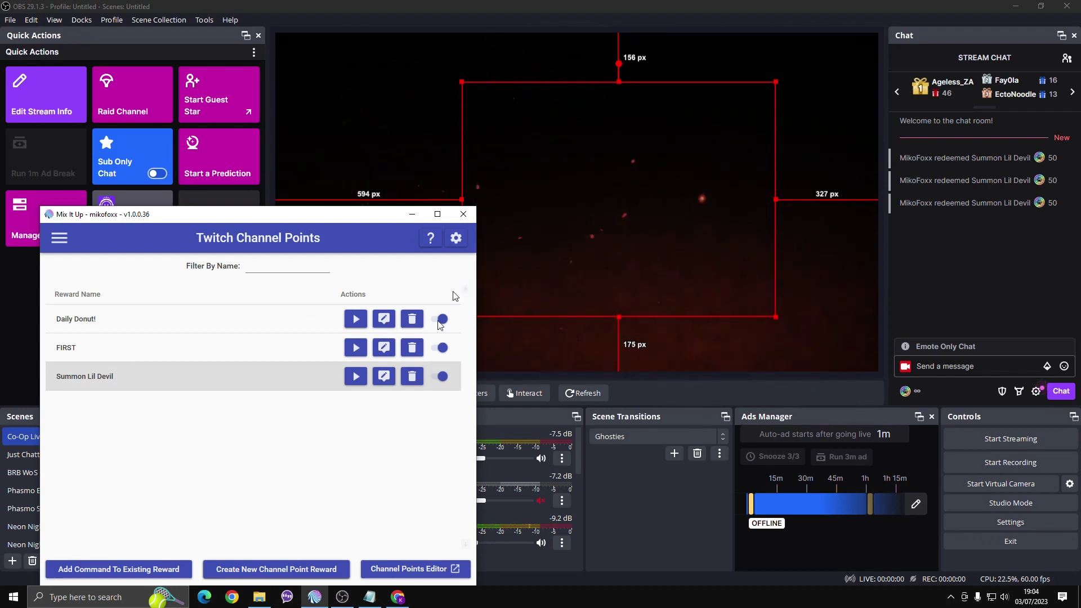
left_click(259, 596)
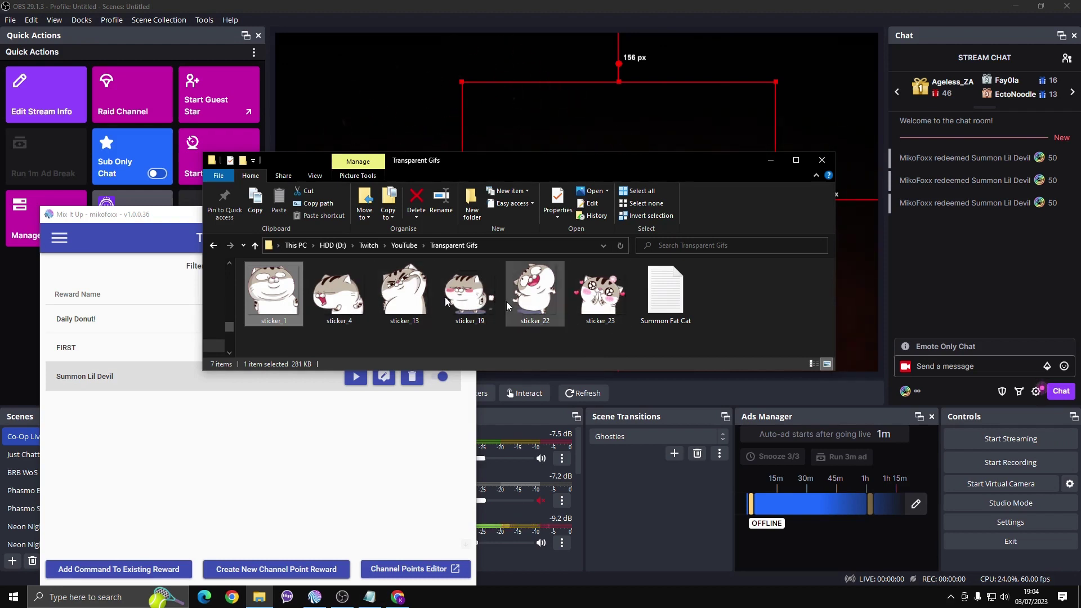
mouse_move(542, 307)
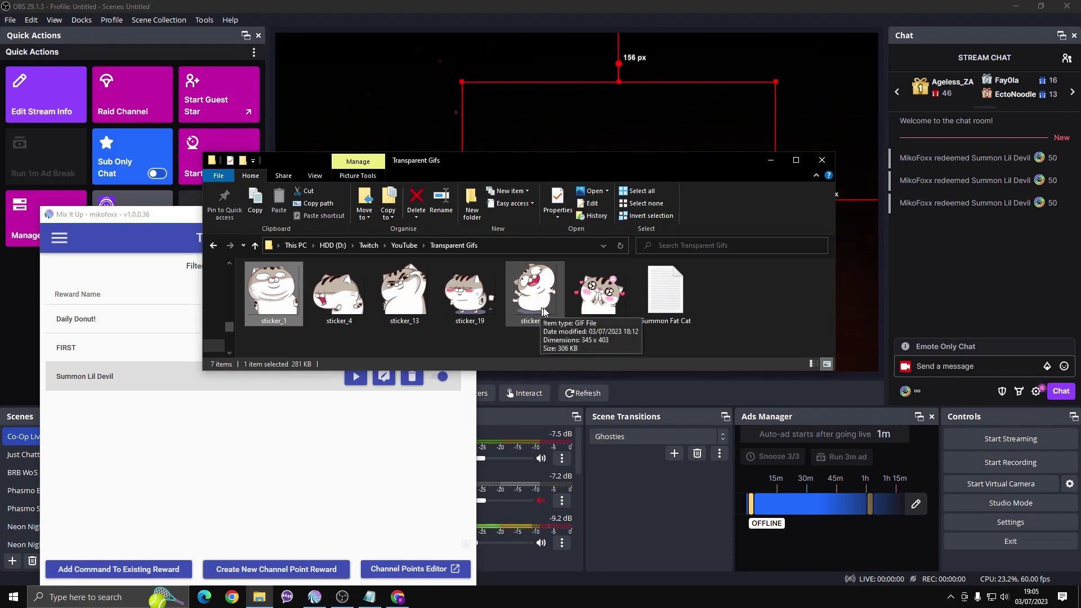
- Bring up the Summon Fat Cat text file in Notepad and paste in the path of sticker_23.gif without quotation marks
left_click(369, 597)
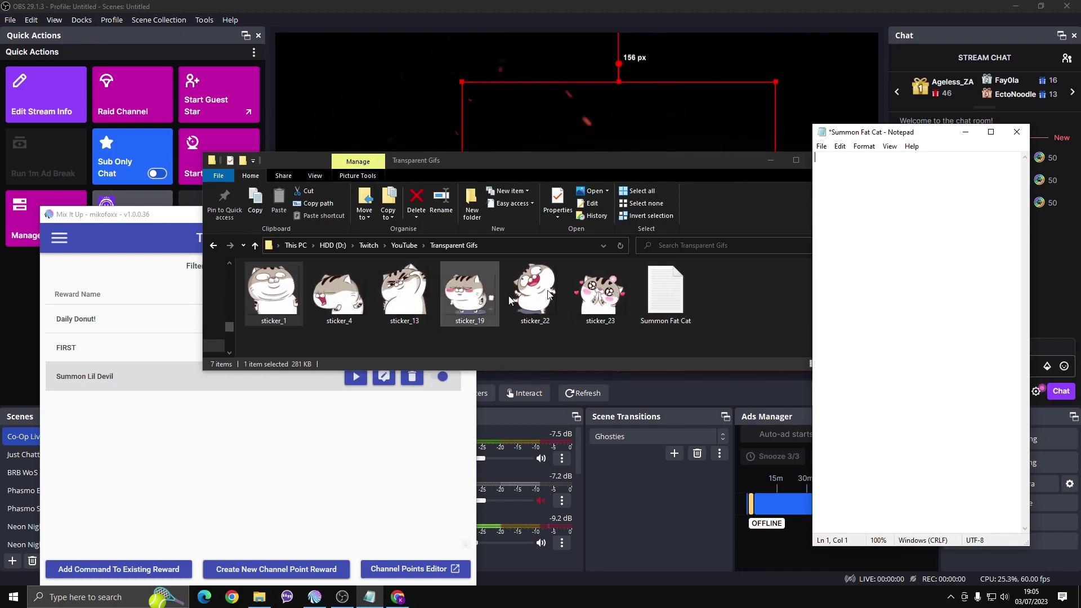
right_click(611, 296)
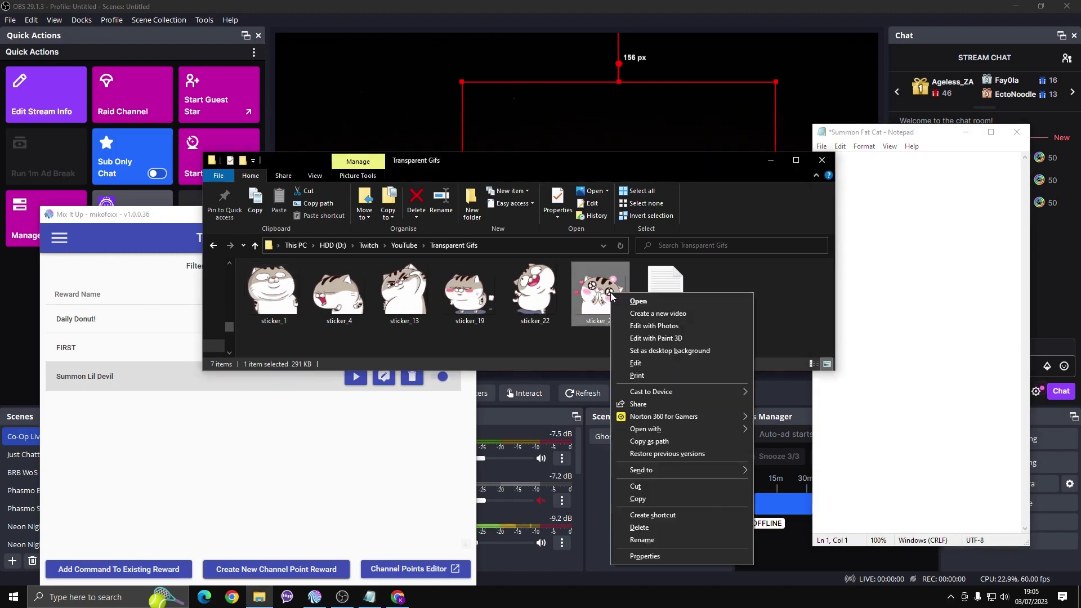
left_click(641, 445)
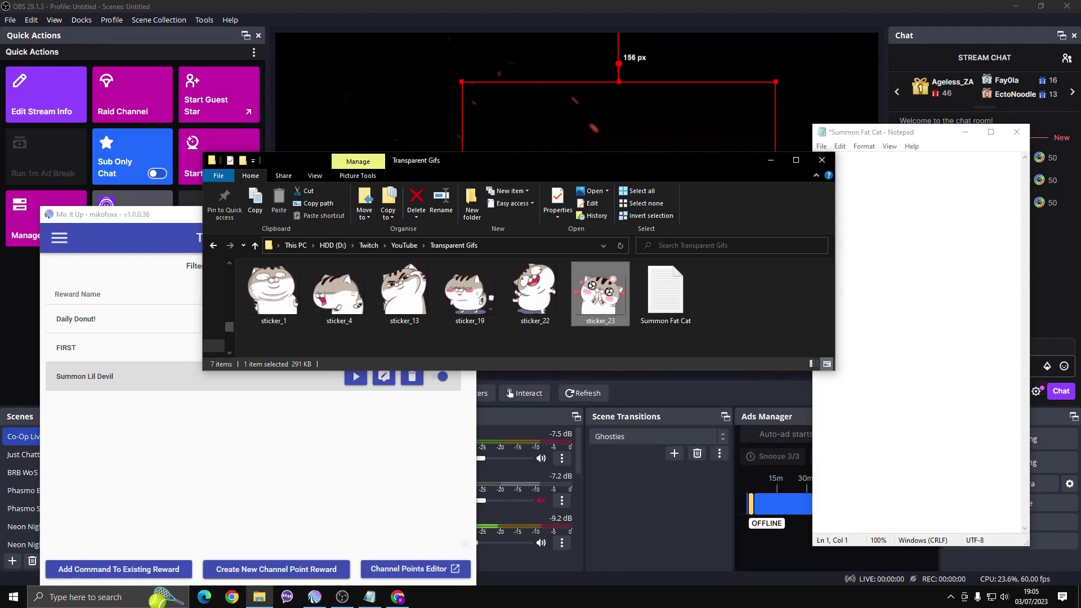
key("alt+Tab")
key("ctrl+v")
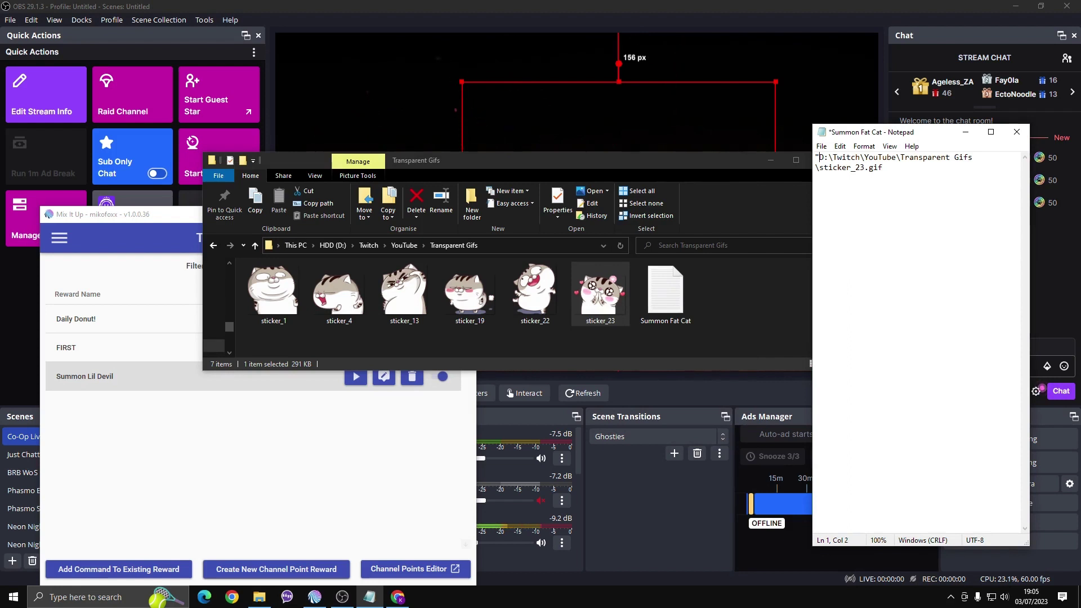
key("BackSpace")
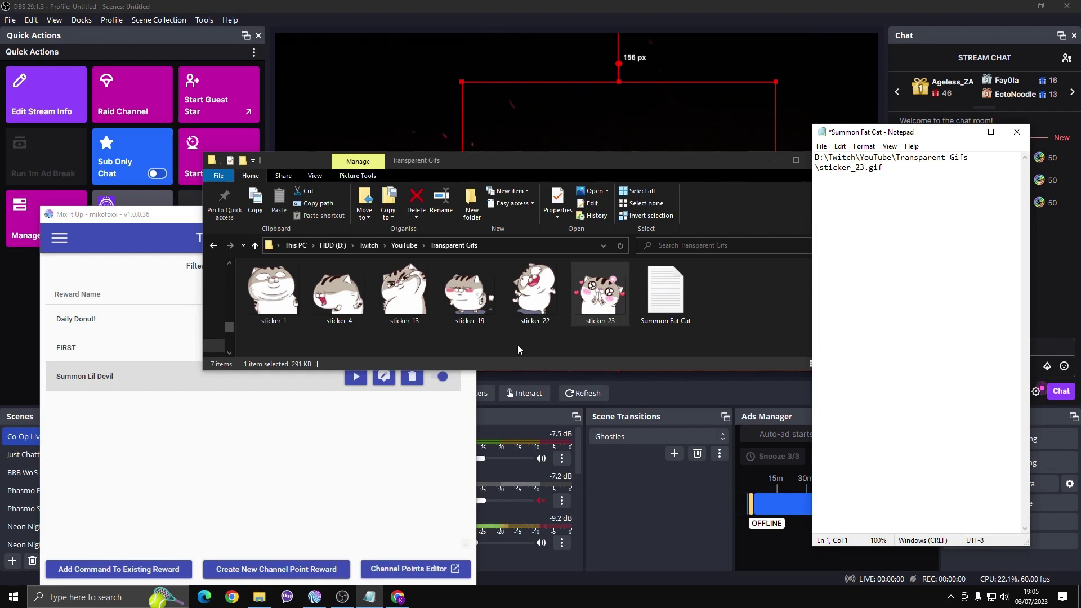
- Add the path of sticker_22.gif on the second line of the Summon Fat Cat file, without quotation marks
right_click(542, 305)
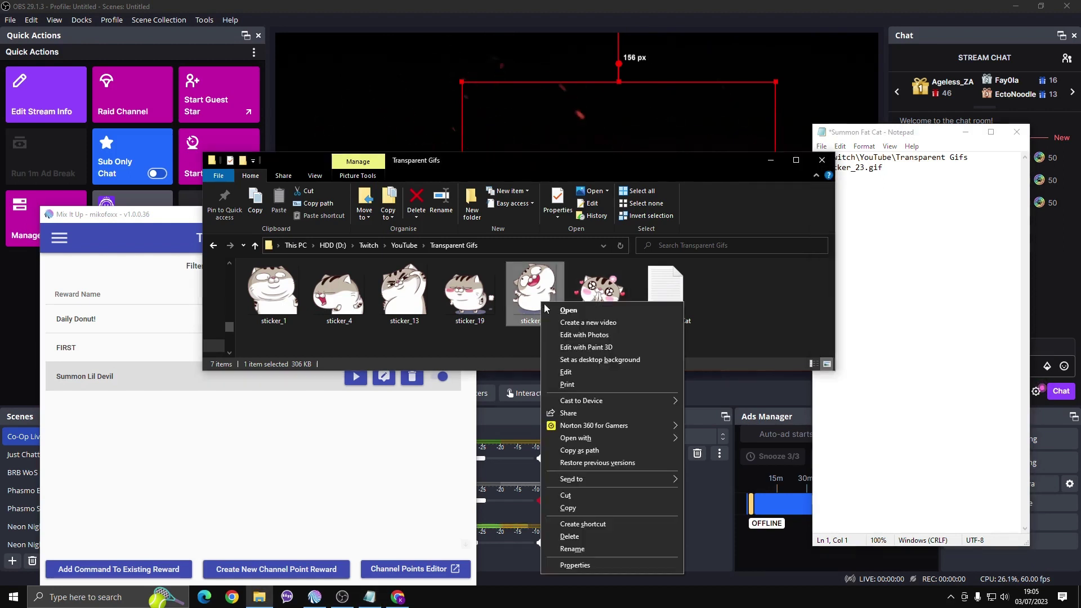
left_click(642, 450)
left_click(883, 167)
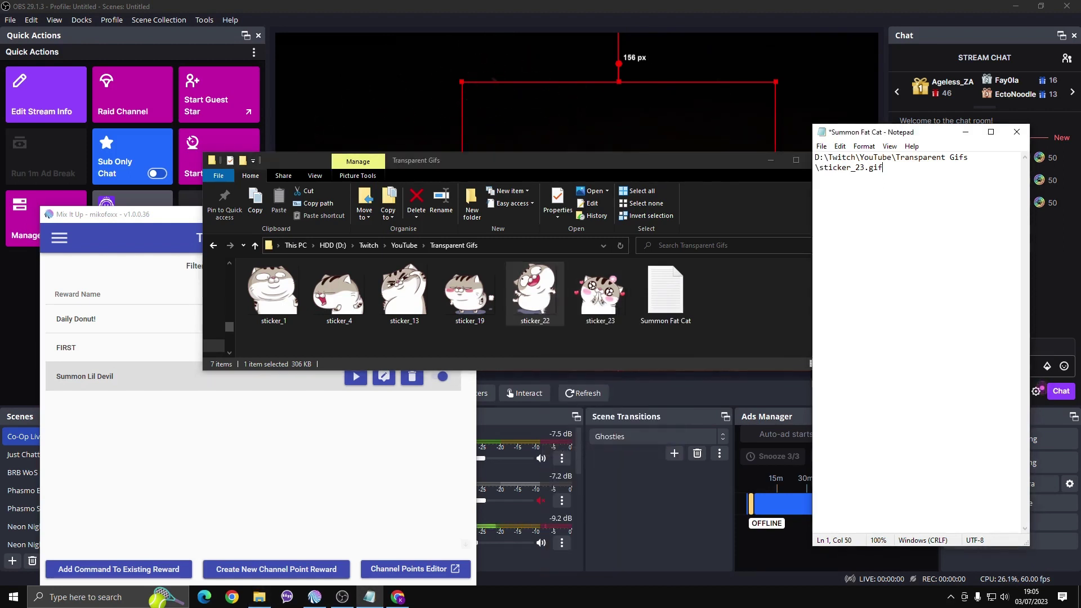
key("ctrl+v")
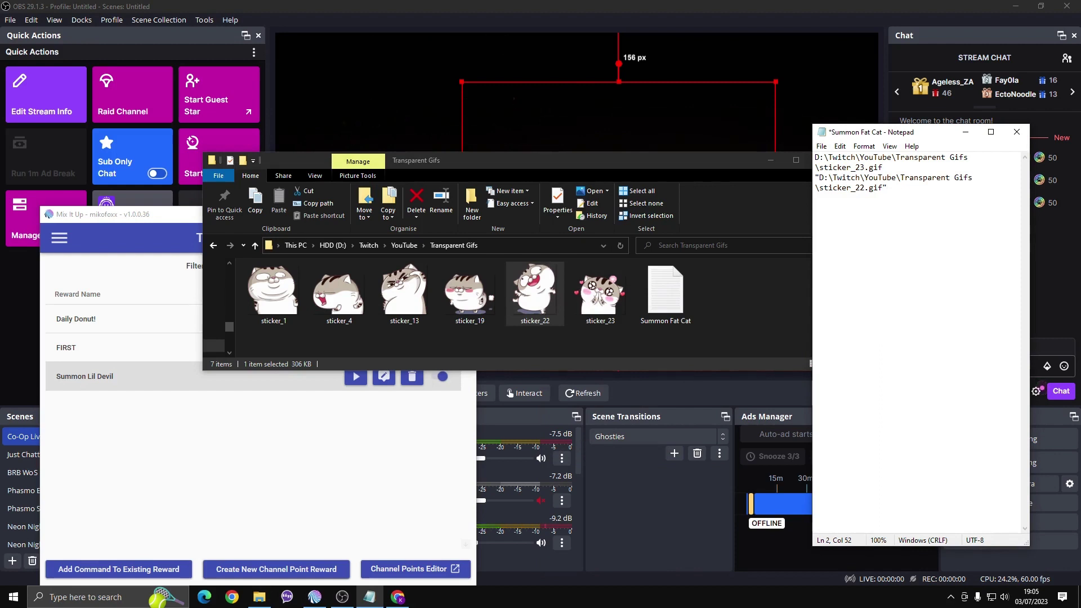
key("Delete")
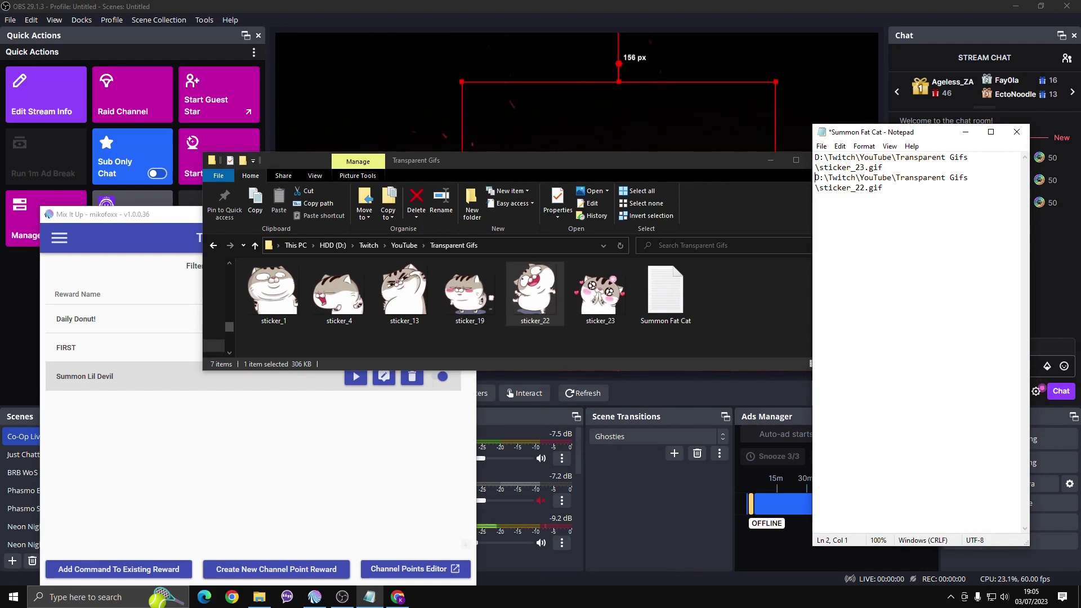
- Add the path of sticker_19.gif on the third line of the Summon Fat Cat file, without quotation marks
right_click(477, 306)
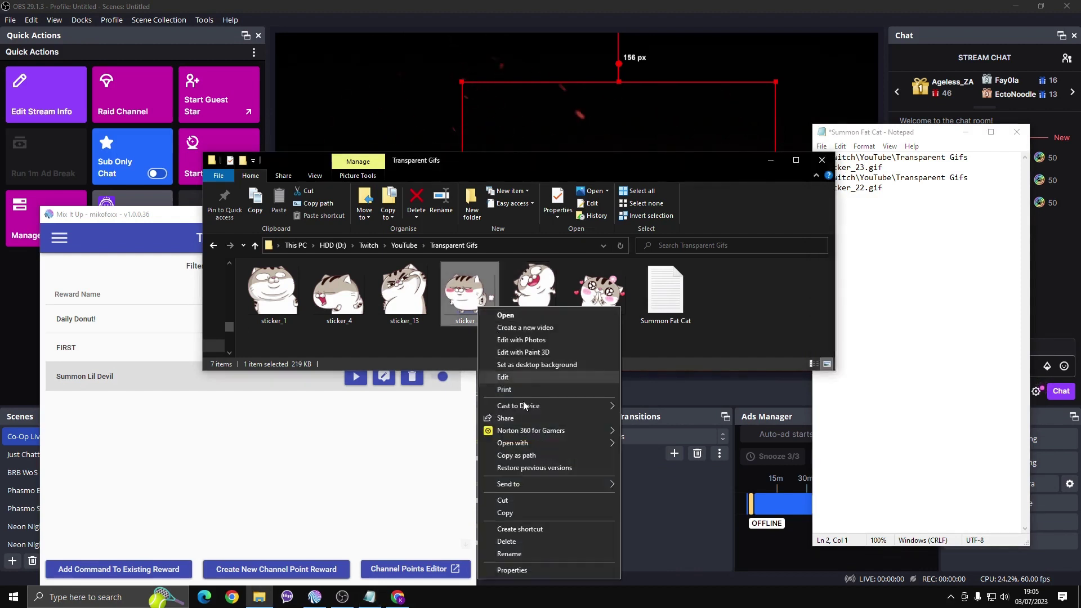
left_click(538, 454)
key("alt+Tab")
key("End")
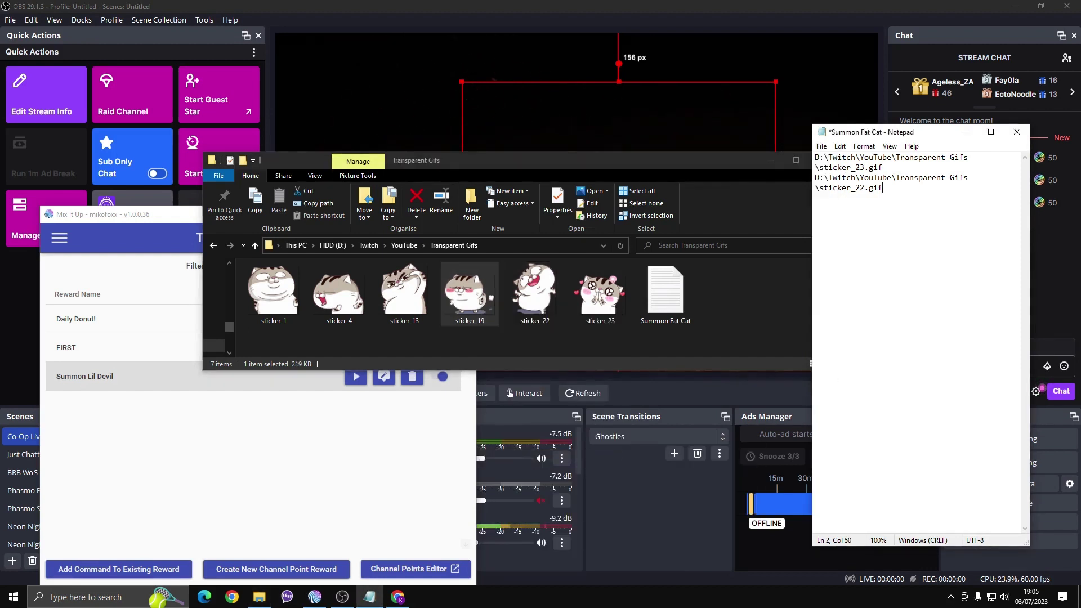
key("ctrl+v")
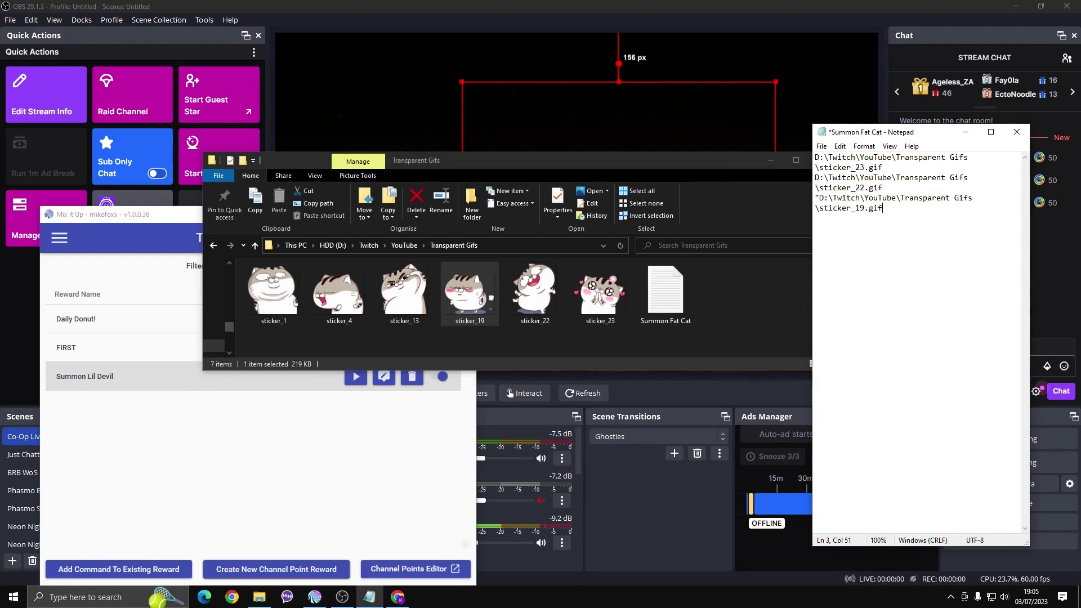
key("BackSpace")
- Add the path of sticker_13.gif on the fourth line of the Summon Fat Cat file, without quotation marks
right_click(422, 302)
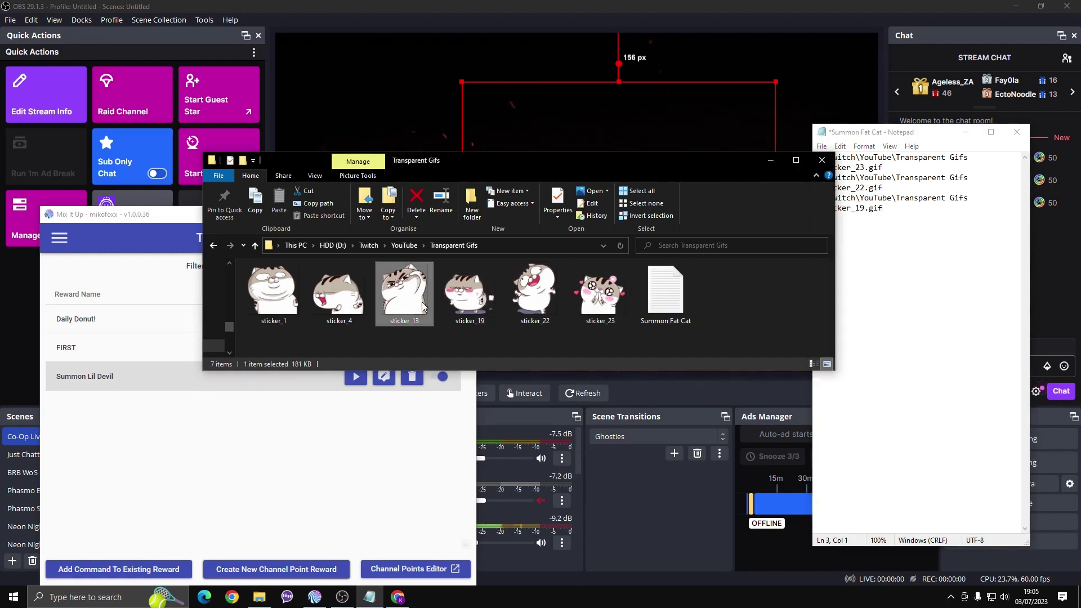
left_click(468, 451)
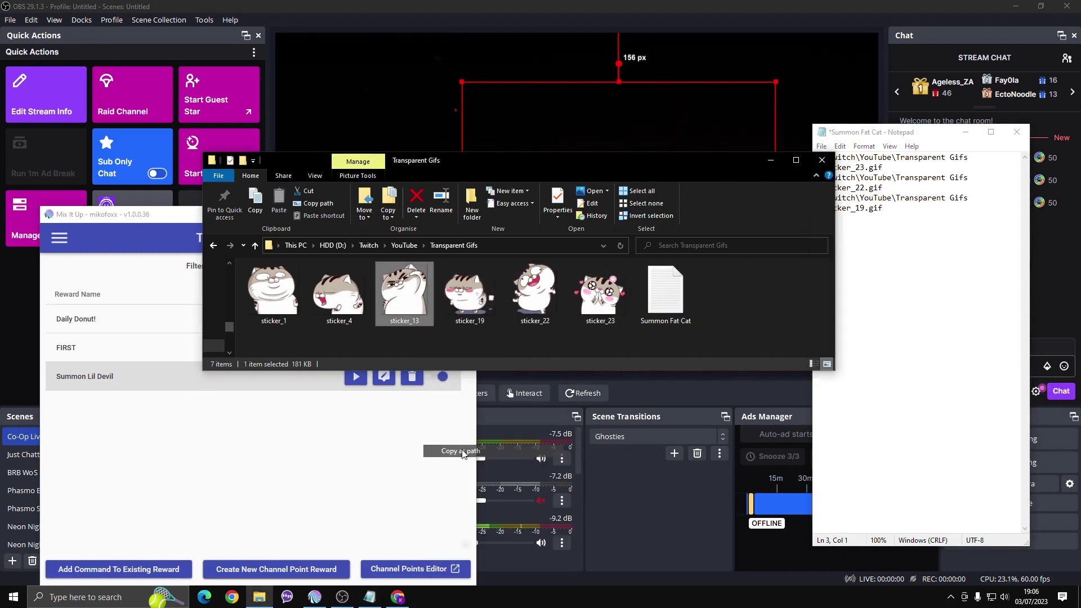
left_click(895, 207)
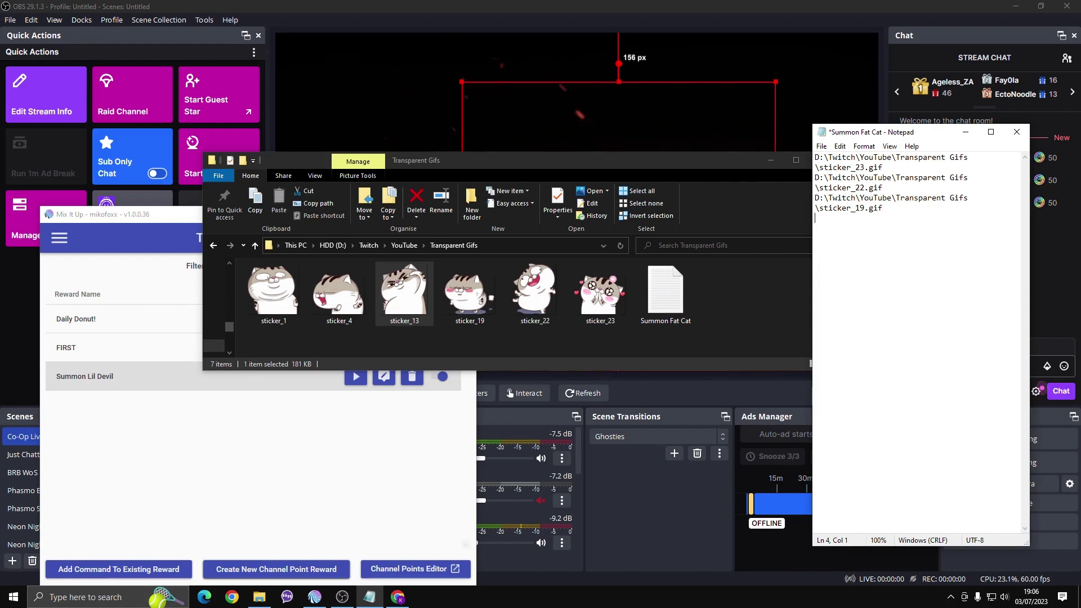
key("ctrl+v")
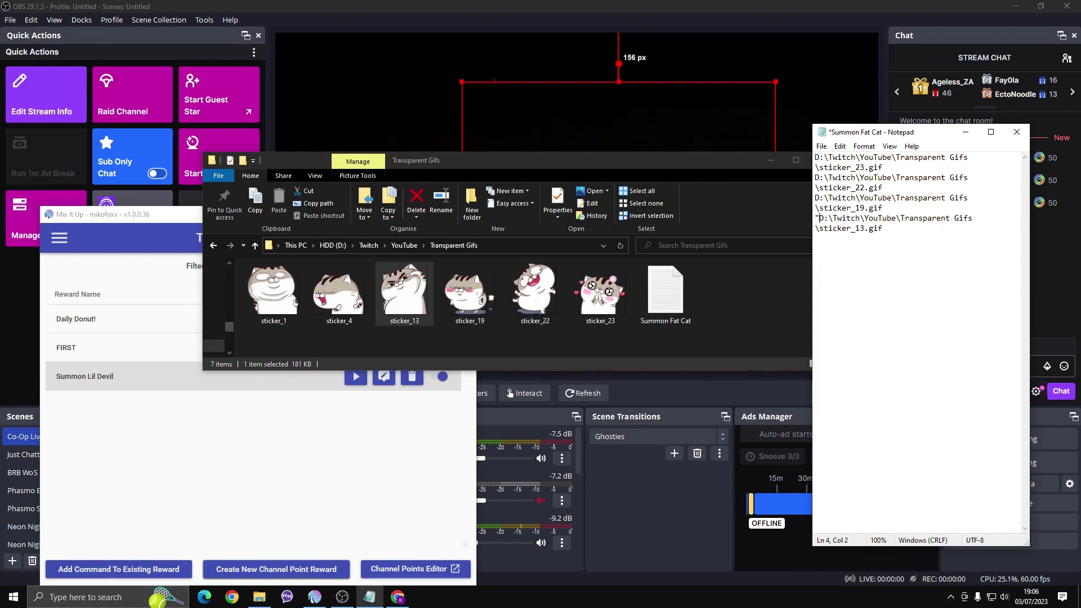
key("BackSpace")
- Add the path of sticker_4.gif on the fifth line of the Summon Fat Cat file, without quotation marks
left_click(337, 293)
right_click(362, 300)
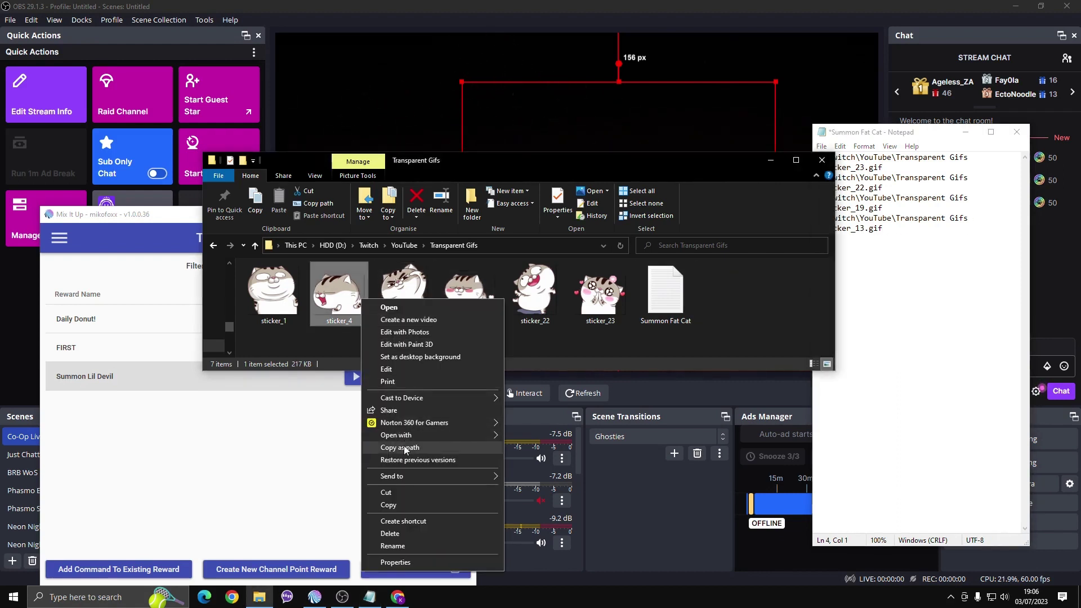
left_click(405, 447)
left_click(912, 228)
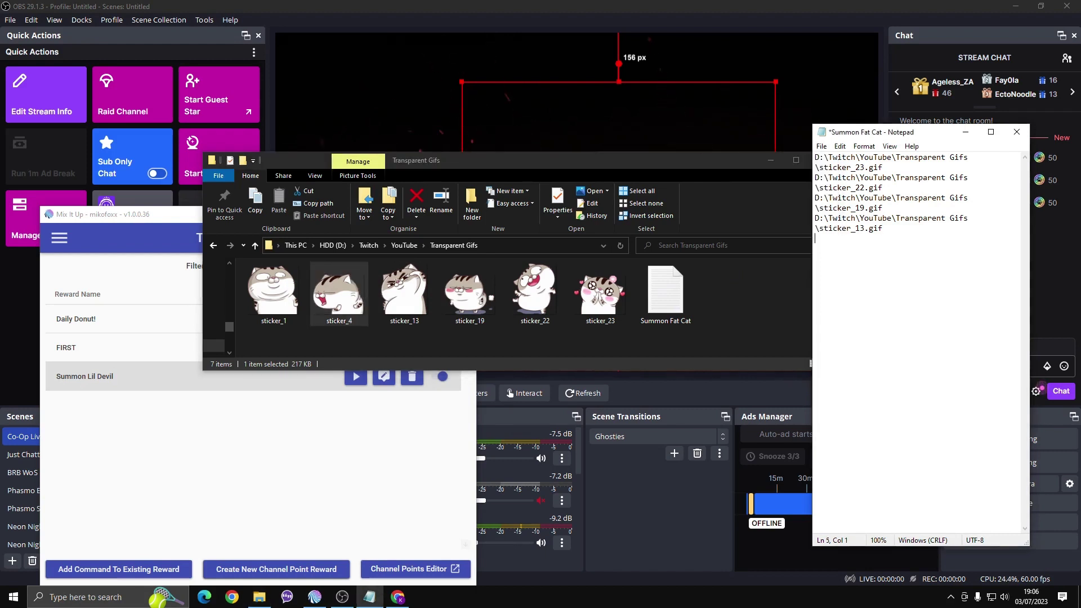
key("ctrl+v")
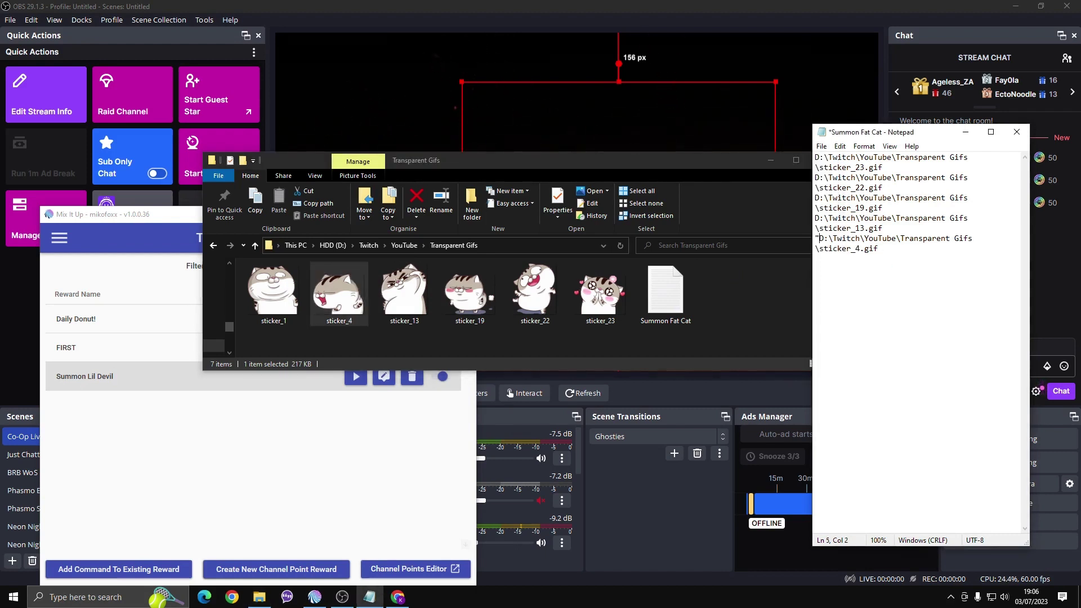
key("BackSpace")
- Add the path of sticker_1.gif on the sixth line of the Summon Fat Cat file, without quotation marks
right_click(278, 299)
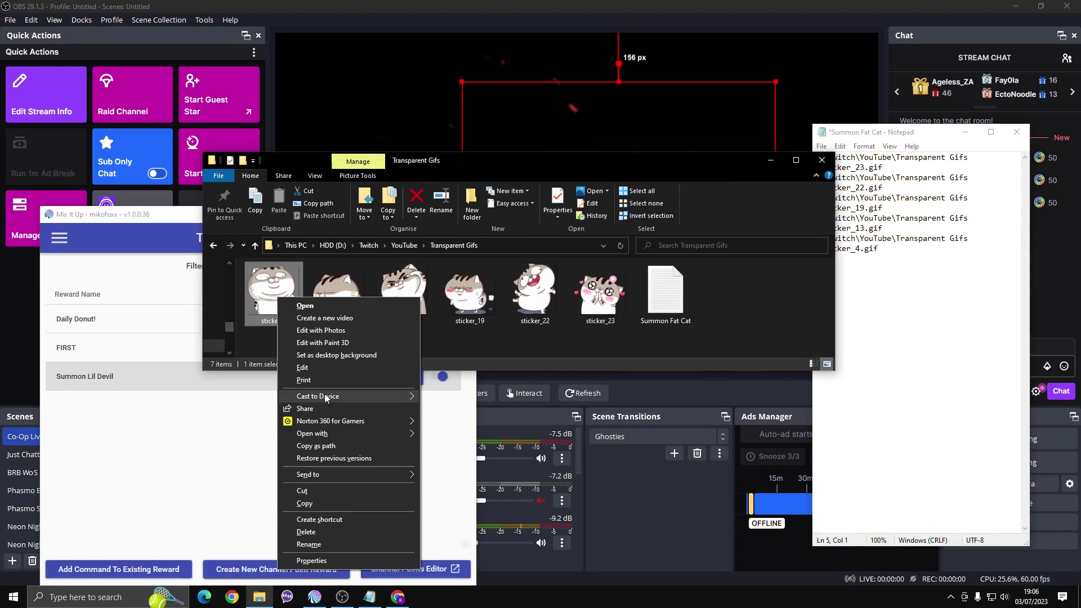
left_click(339, 441)
left_click(878, 248)
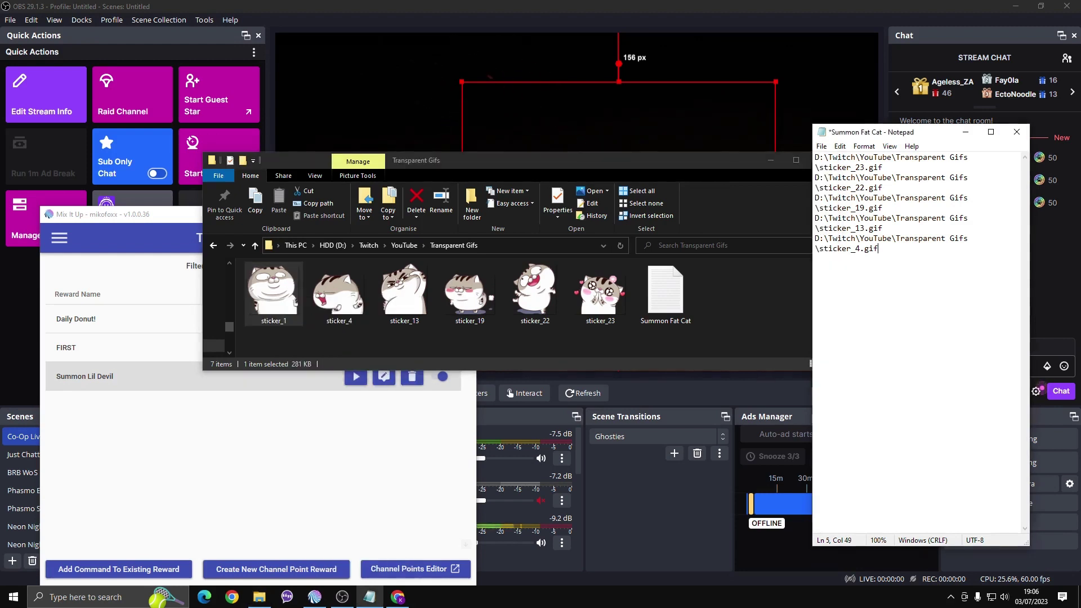
key("ctrl+v")
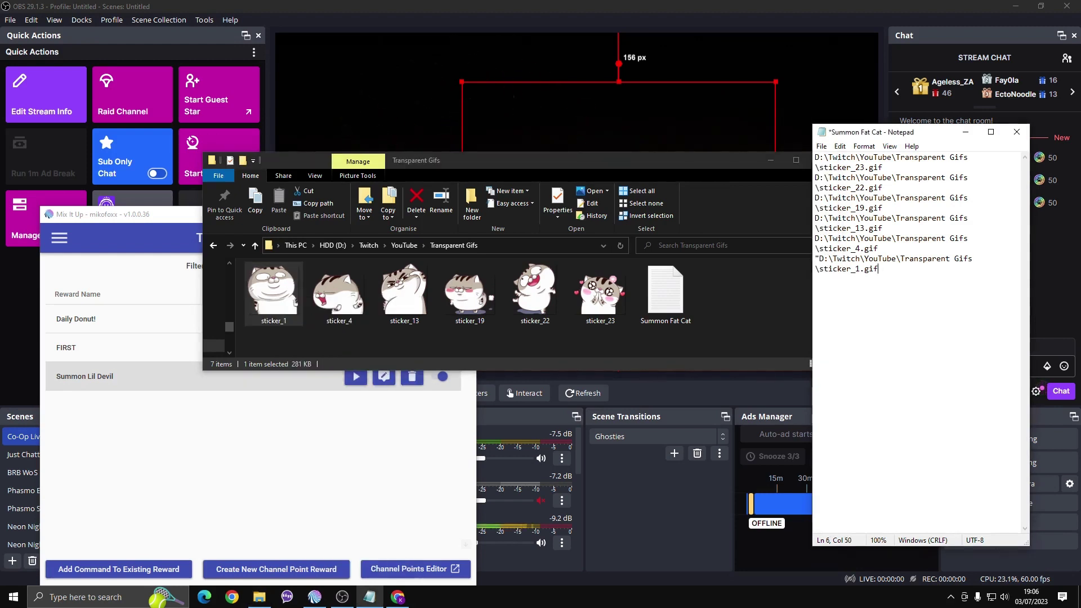
key("BackSpace")
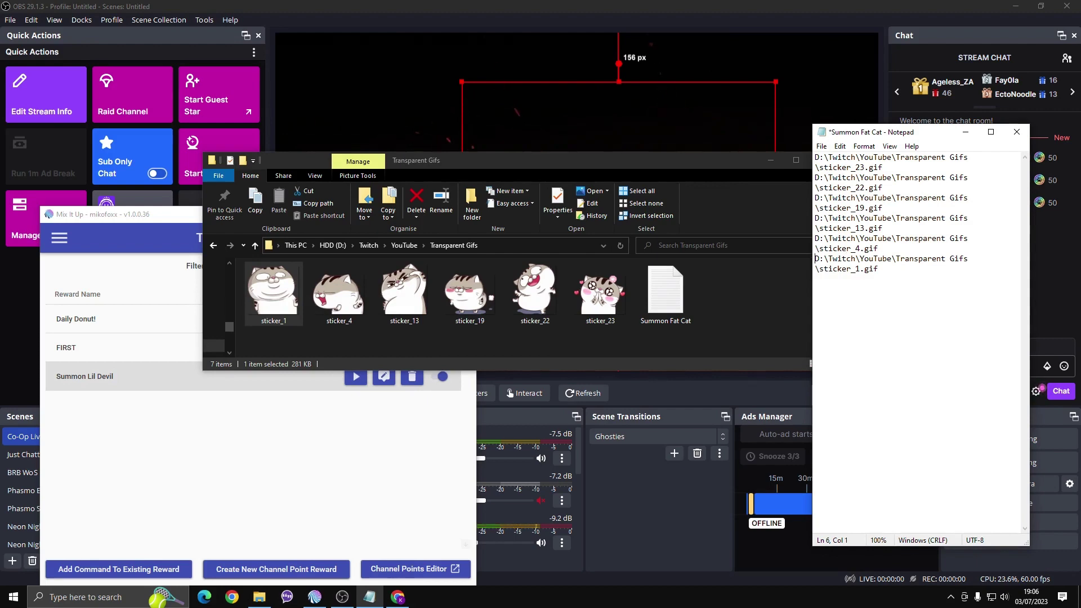
- Save the text file as Summon Fat Cat in the Transparent Gifs folder, replacing the existing file
left_click(821, 146)
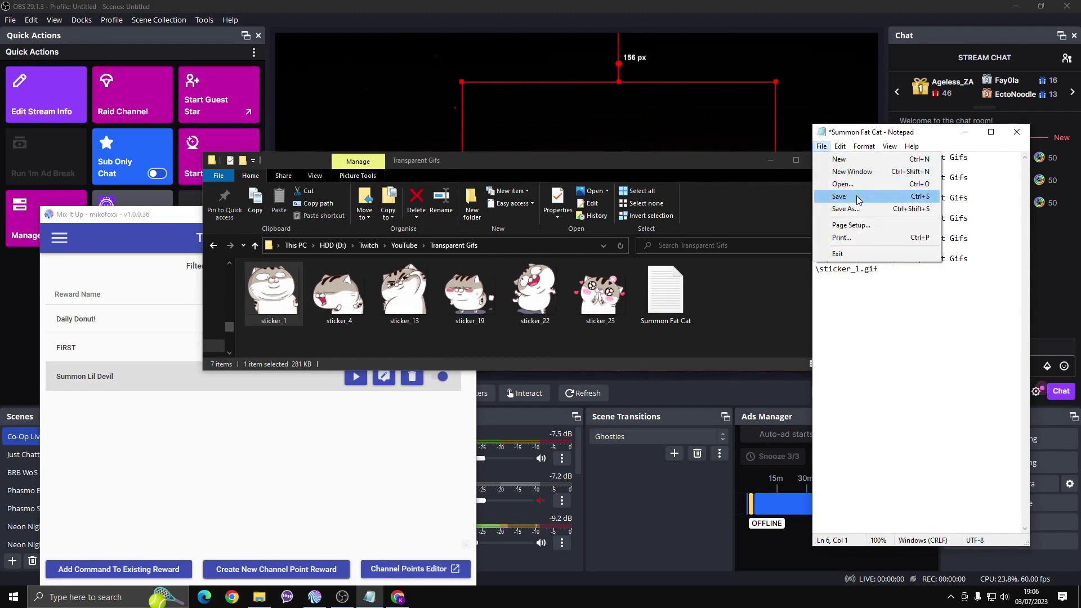
left_click(847, 209)
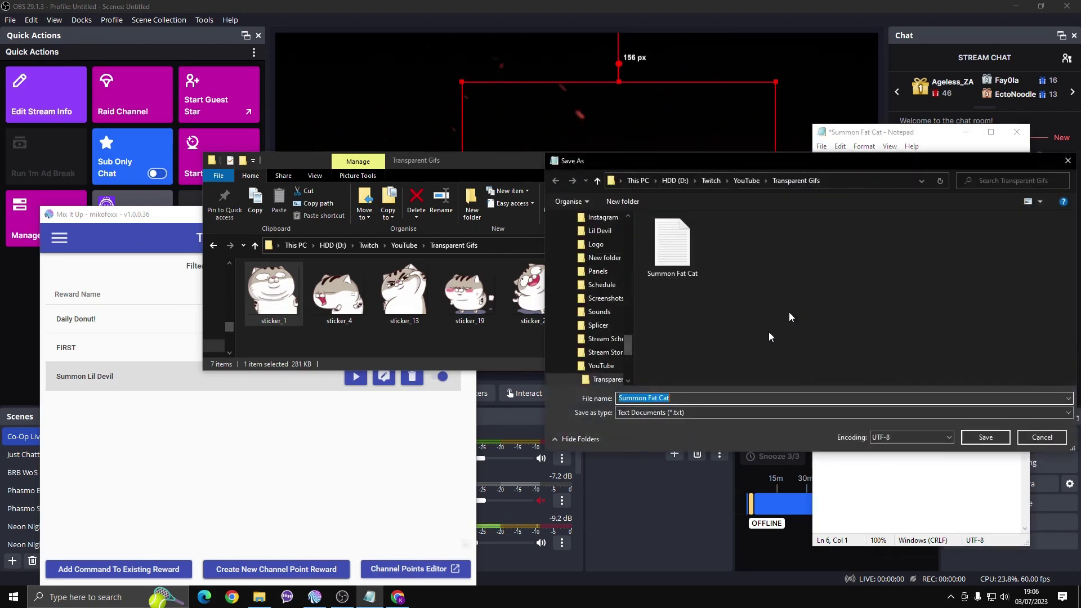
left_click(986, 437)
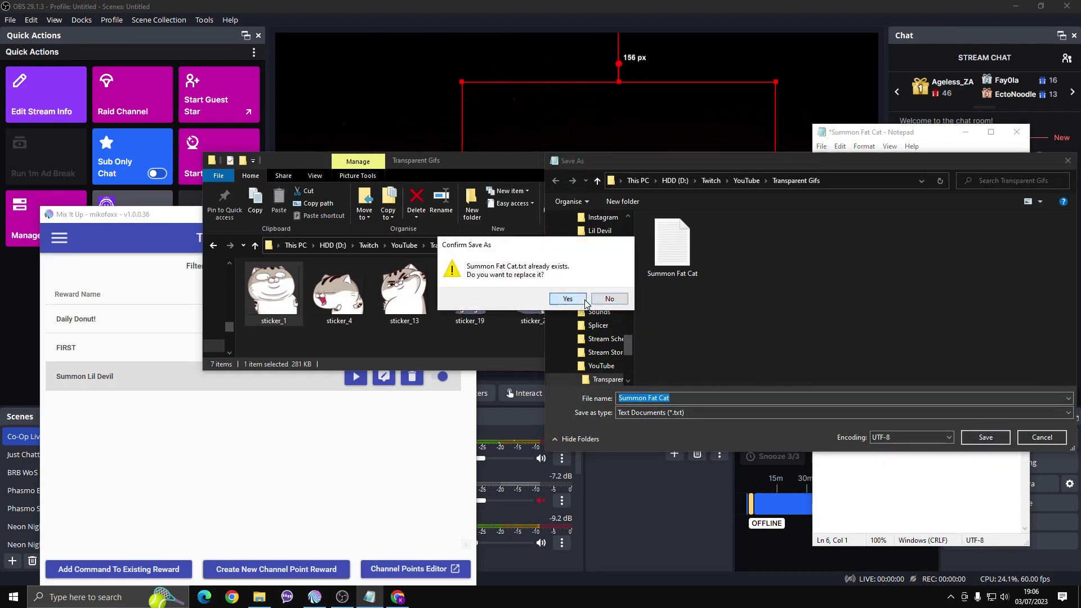
left_click(568, 298)
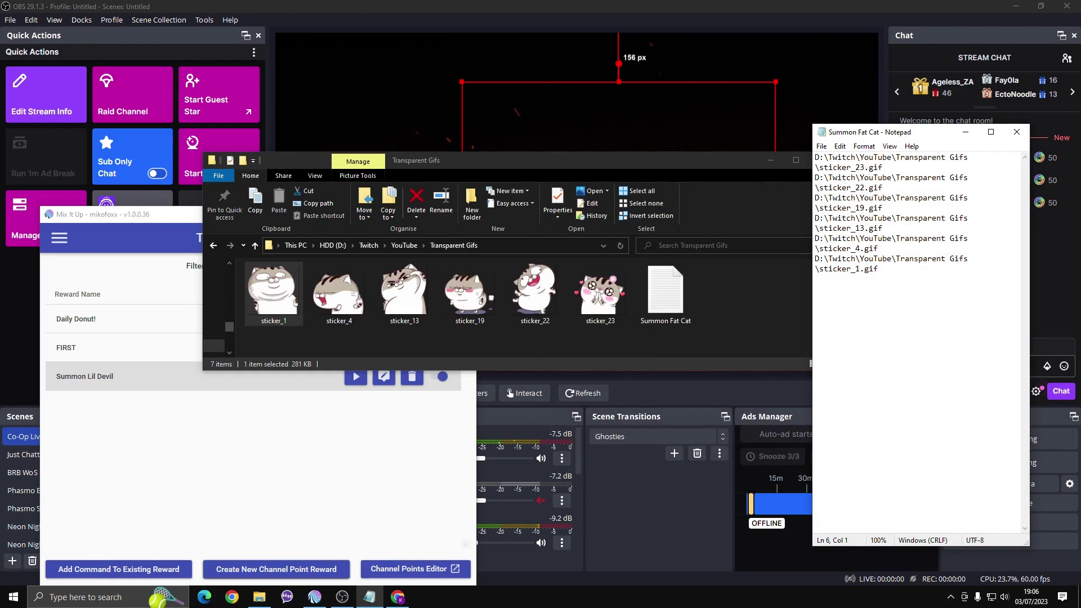
- Switch to Mix It Up and create a new Twitch channel point reward named Summon Fat Cat
left_click(129, 216)
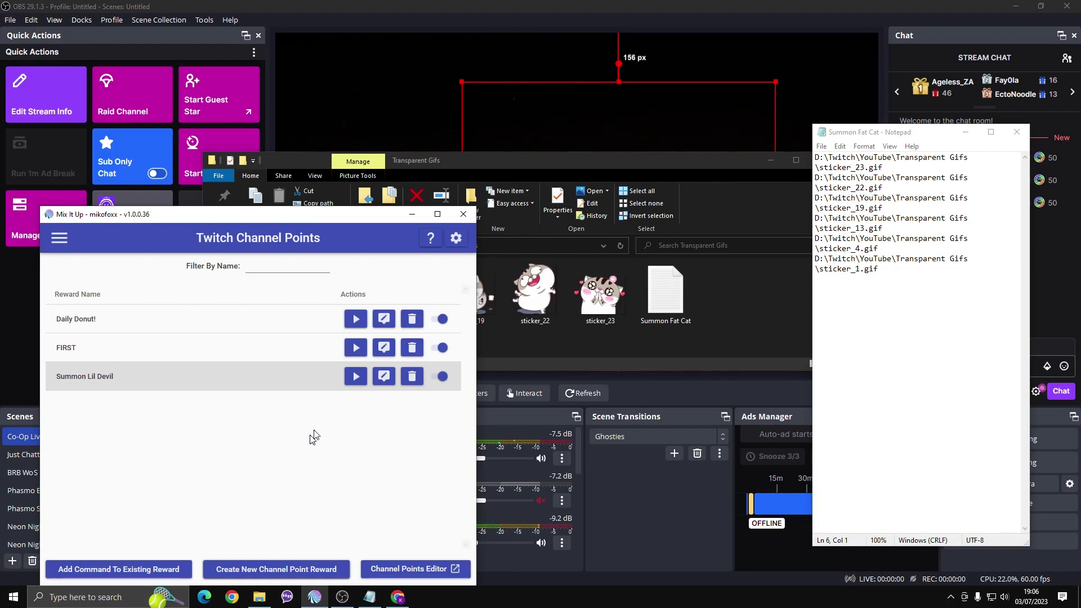
left_click(59, 238)
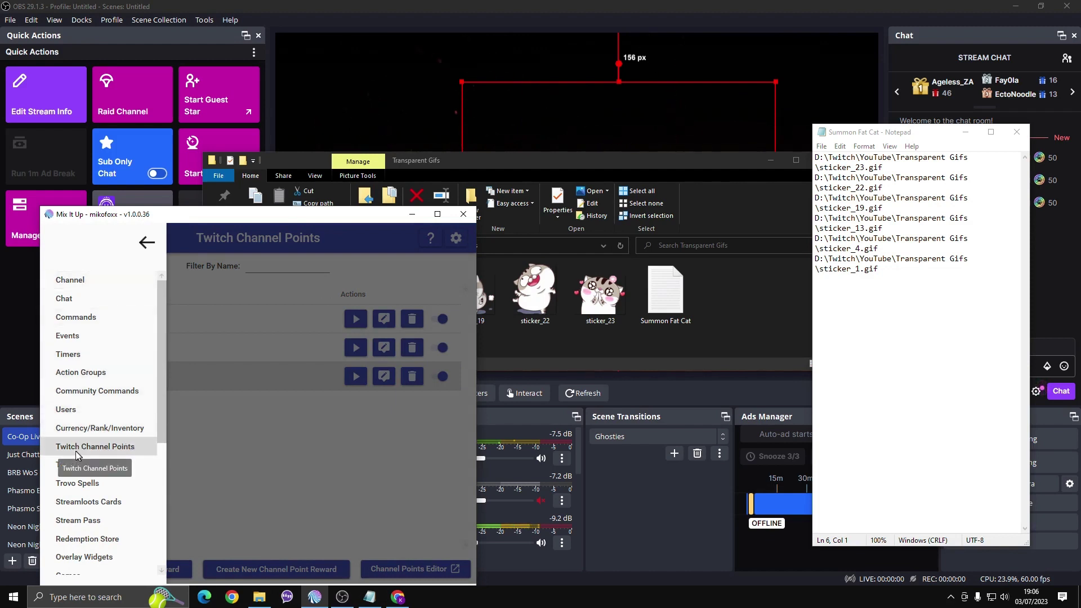
left_click(110, 447)
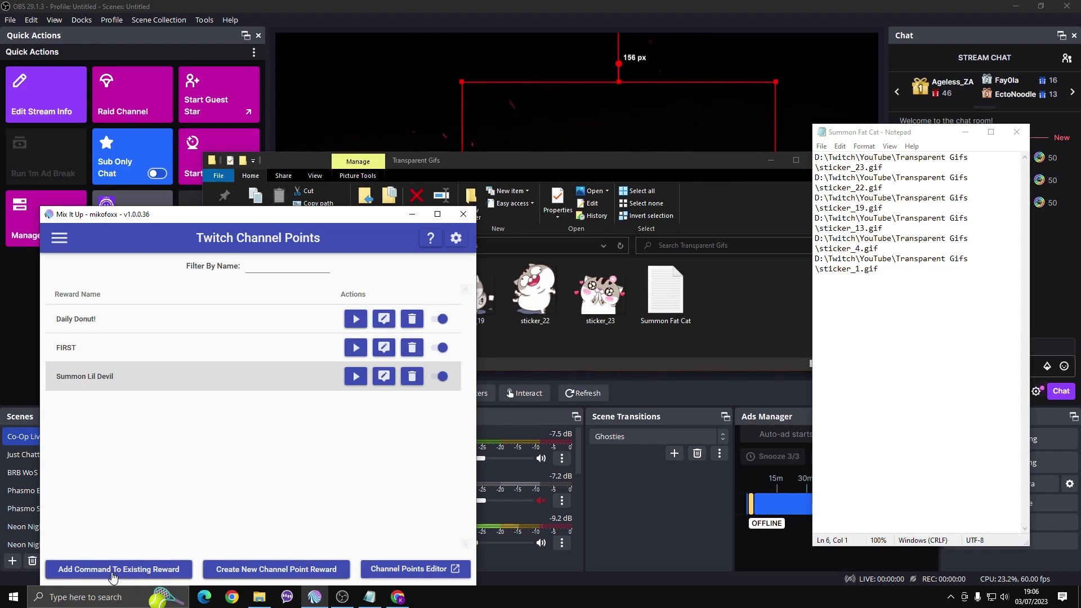
left_click(259, 569)
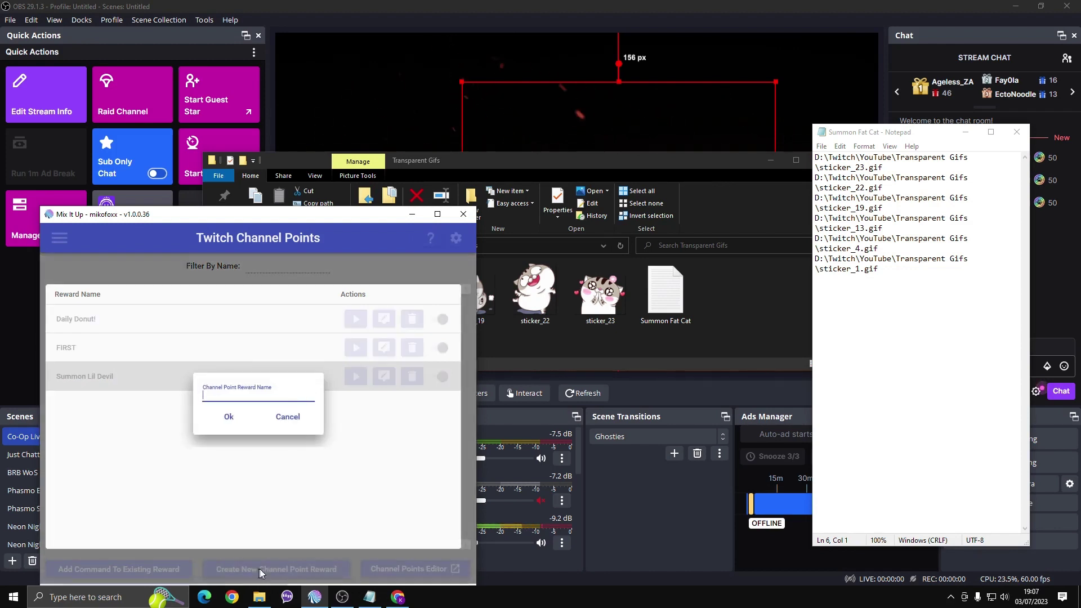
type("Summ")
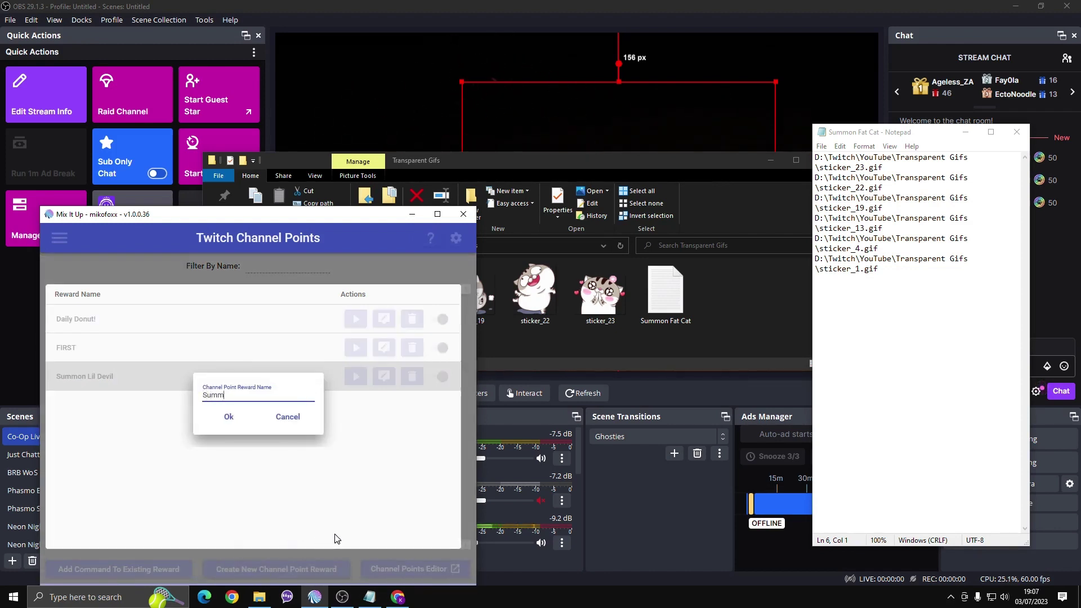
type("on Fat Cat")
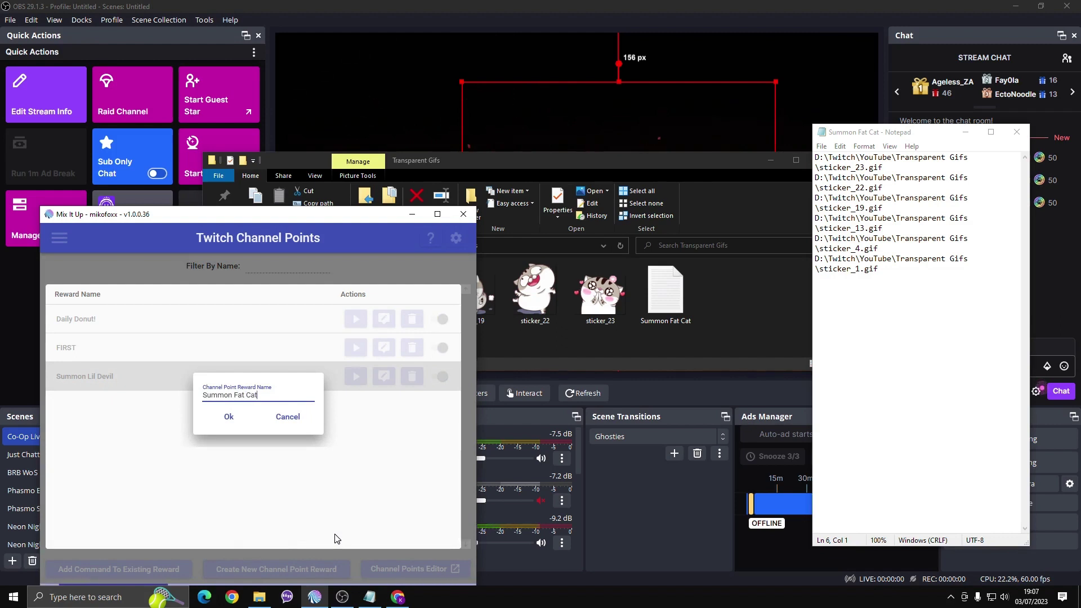
left_click(228, 418)
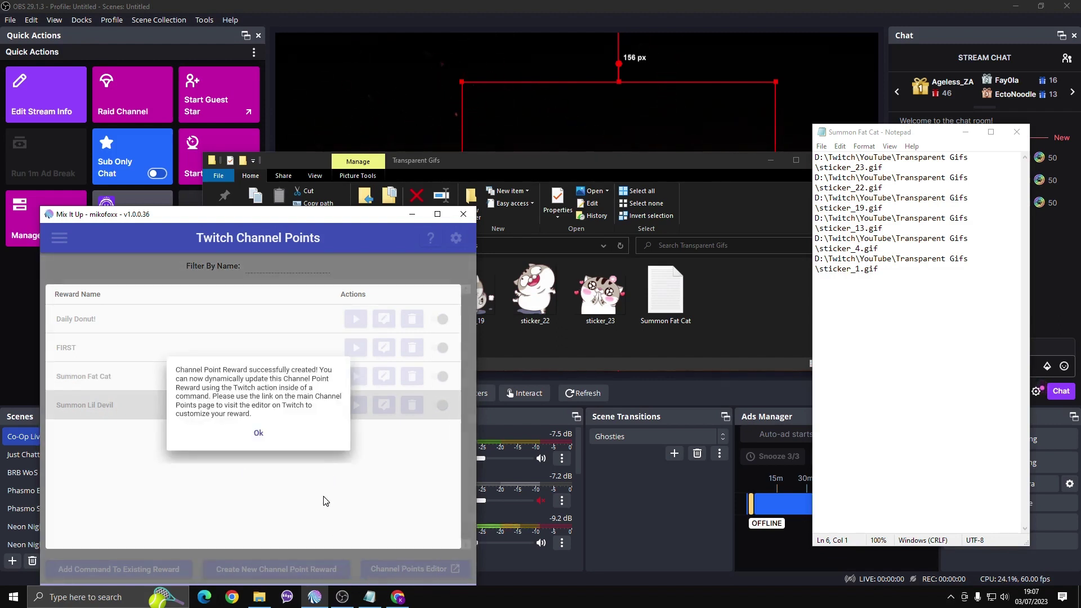
left_click(258, 435)
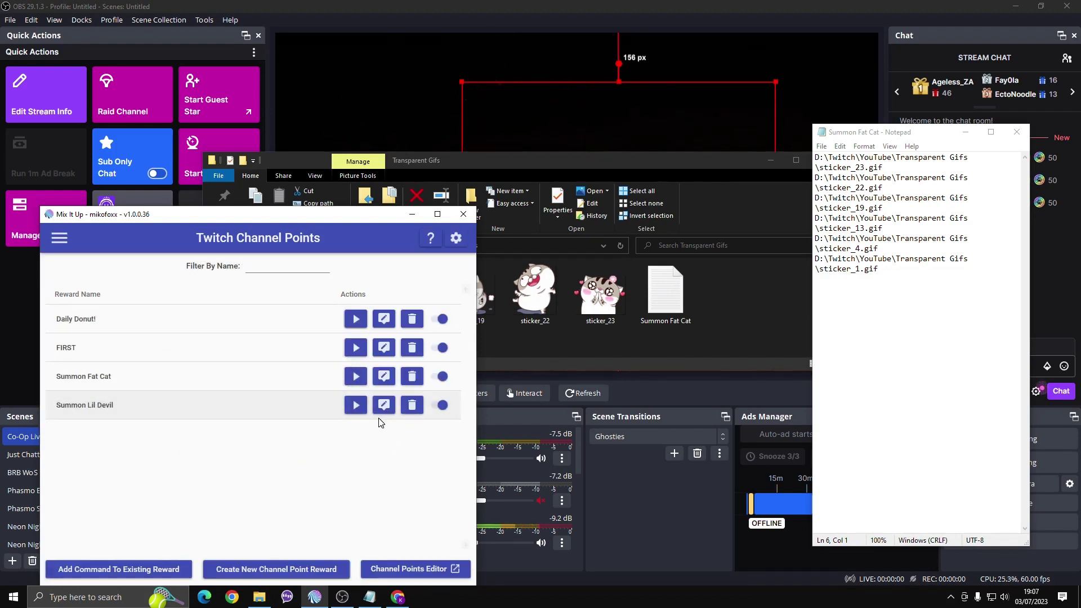
- Open the Summon Fat Cat reward's command for editing and add a File (Read & Write) action
left_click(389, 381)
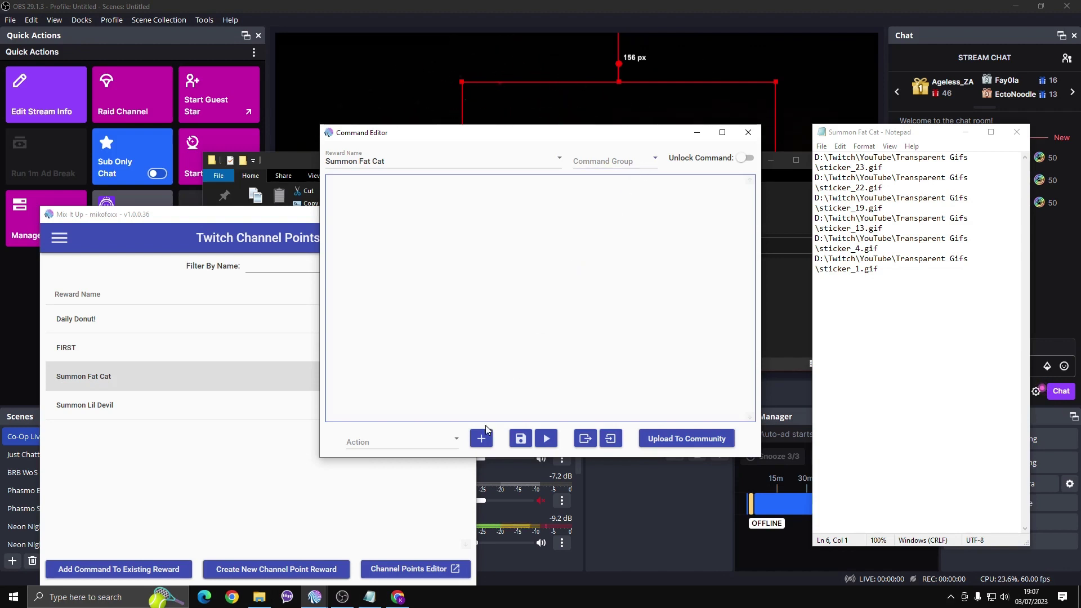
left_click(456, 442)
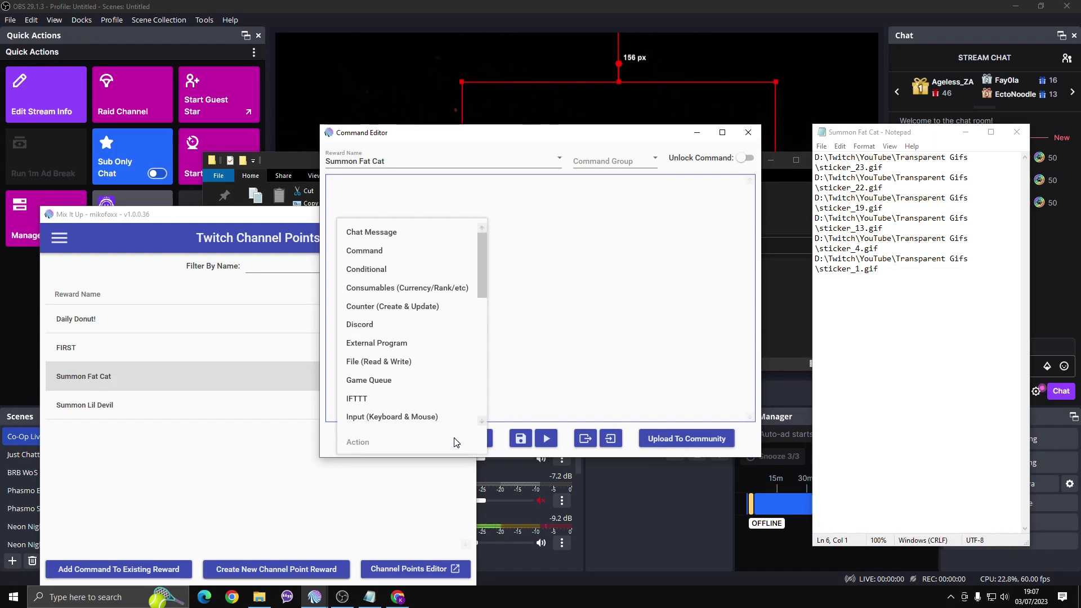
left_click_drag(485, 244, 486, 281)
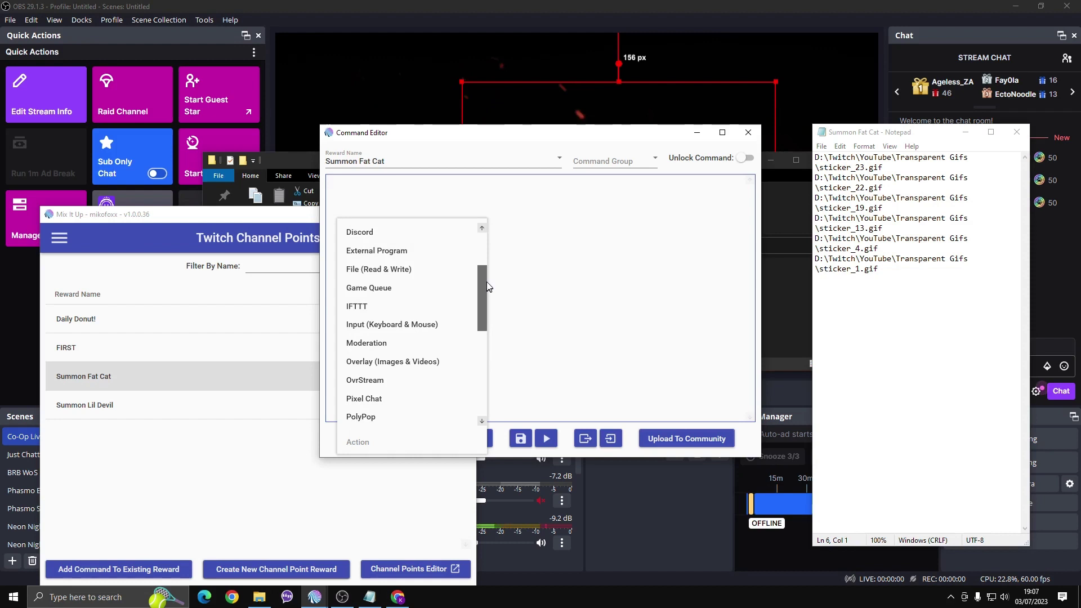
left_click(417, 271)
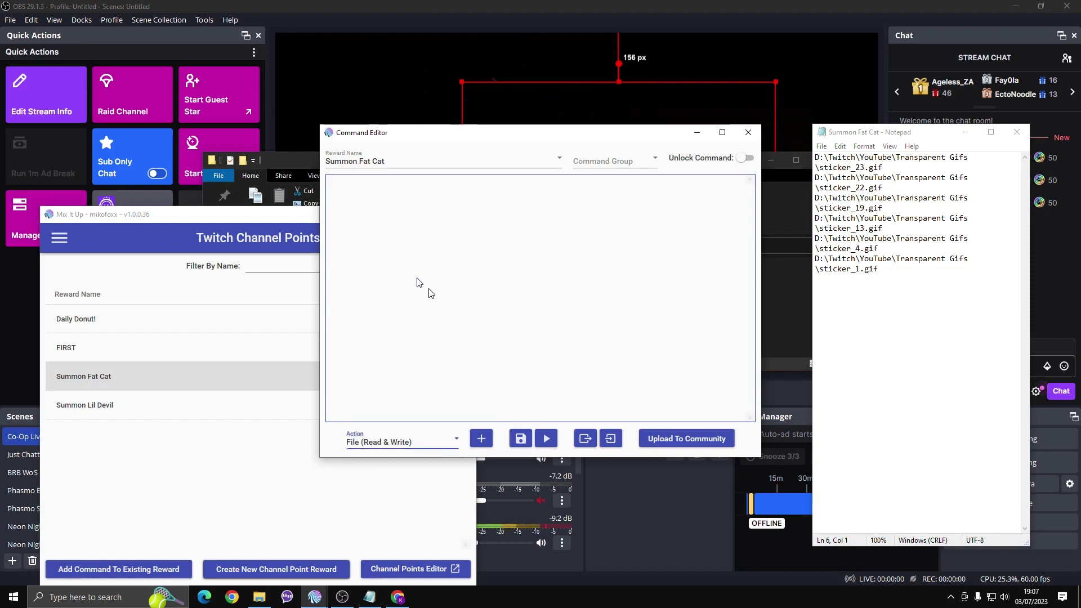
left_click(481, 439)
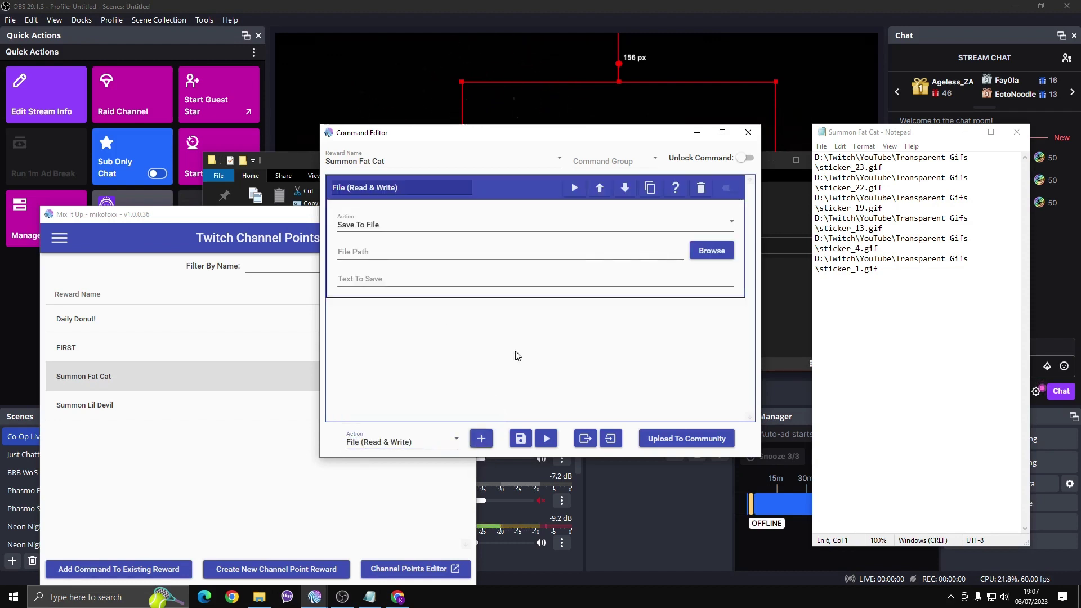
- Set the file action to Read Random Line From File, using Summon Fat Cat.txt from the Transparent Gifs folder
left_click(387, 231)
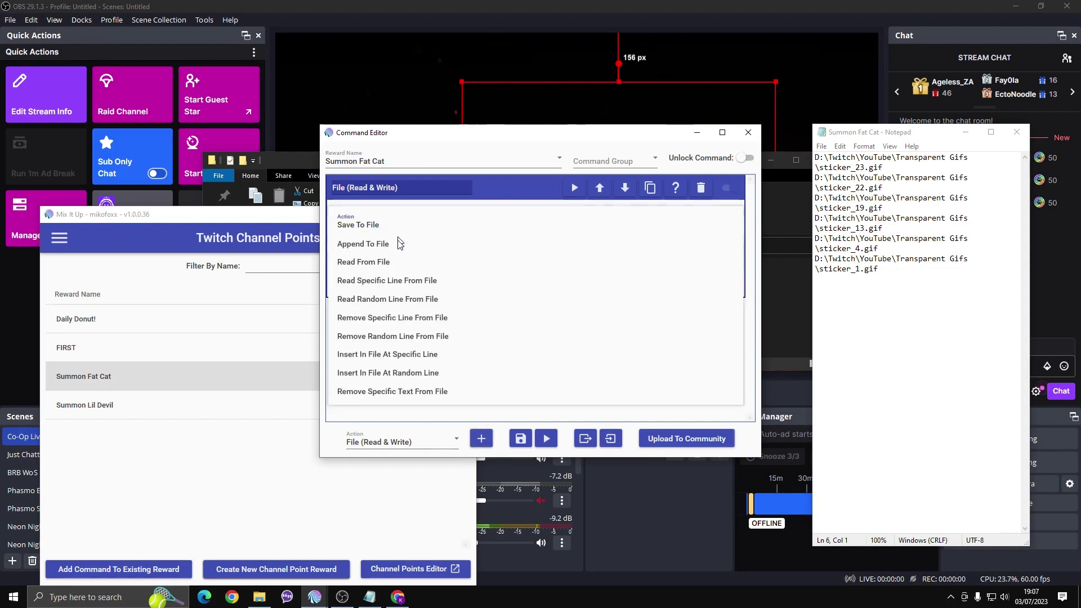
left_click(386, 299)
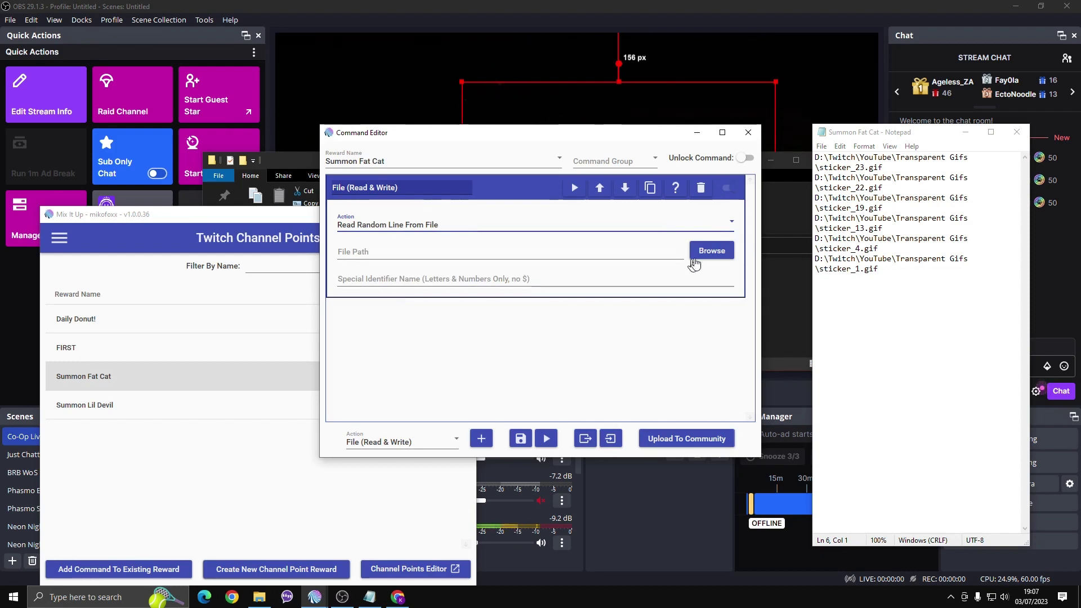
left_click(704, 253)
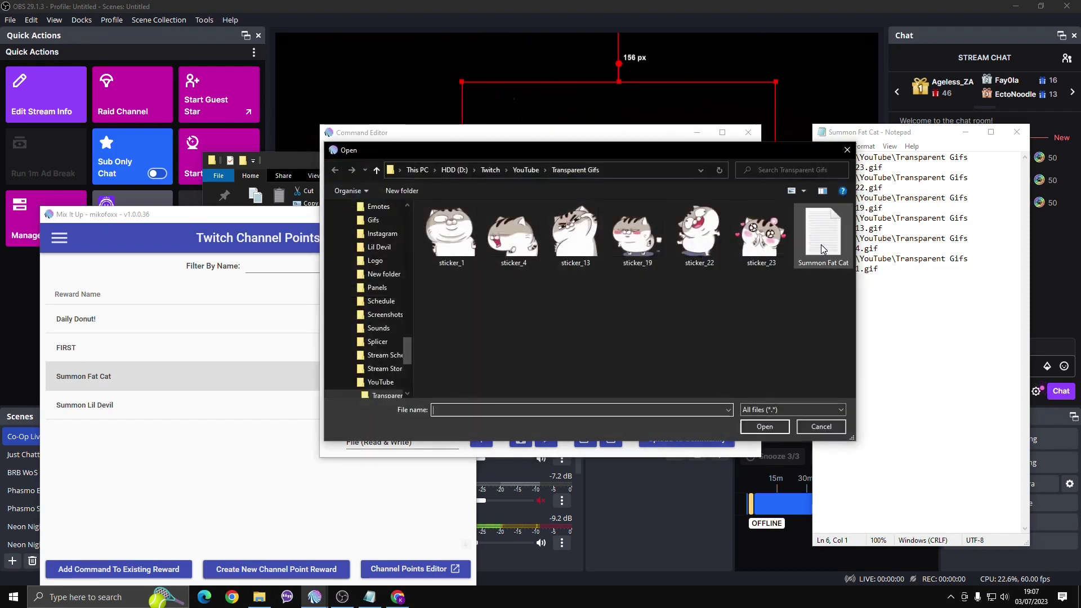
double_click(822, 236)
- Name the file action's special identifier fatcat
left_click(386, 283)
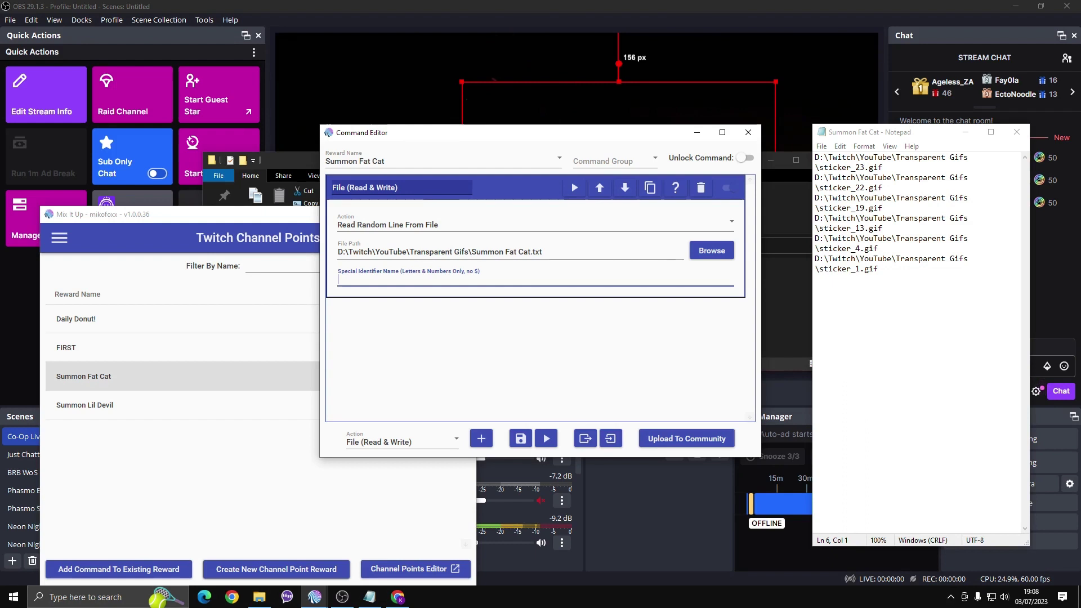
type("cat")
left_click(443, 370)
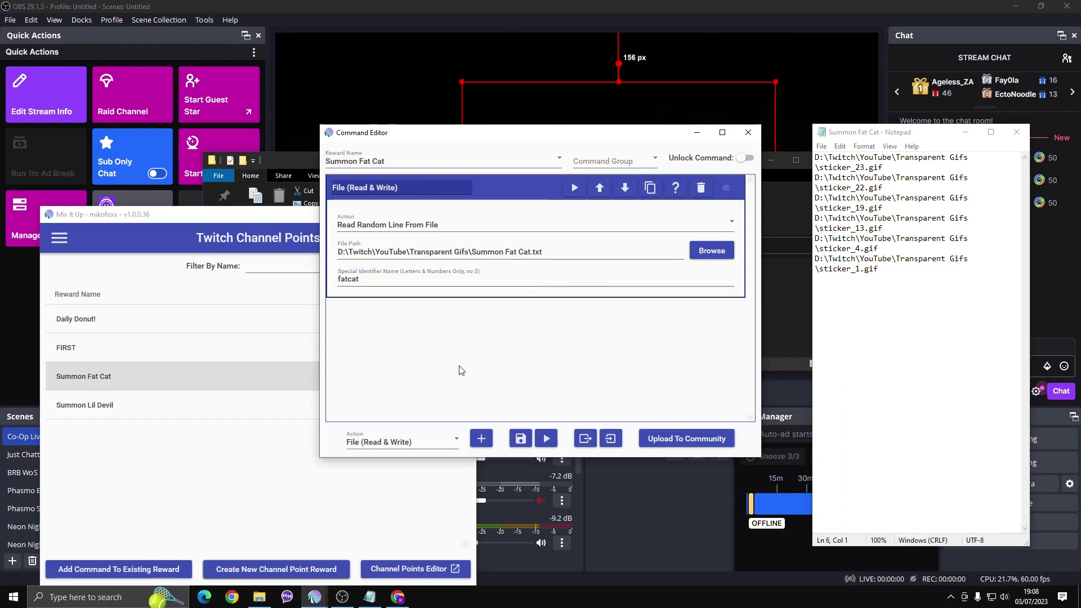
- Add an Overlay (Images & Videos) action to the Summon Fat Cat command below the file action
left_click(441, 441)
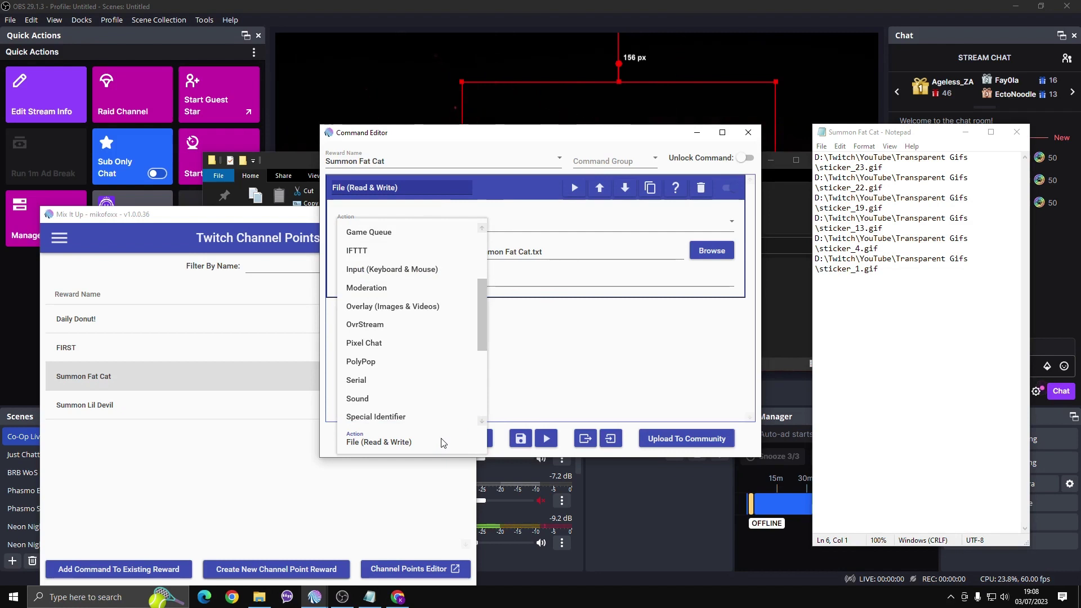
scroll(475, 376, "down", 3)
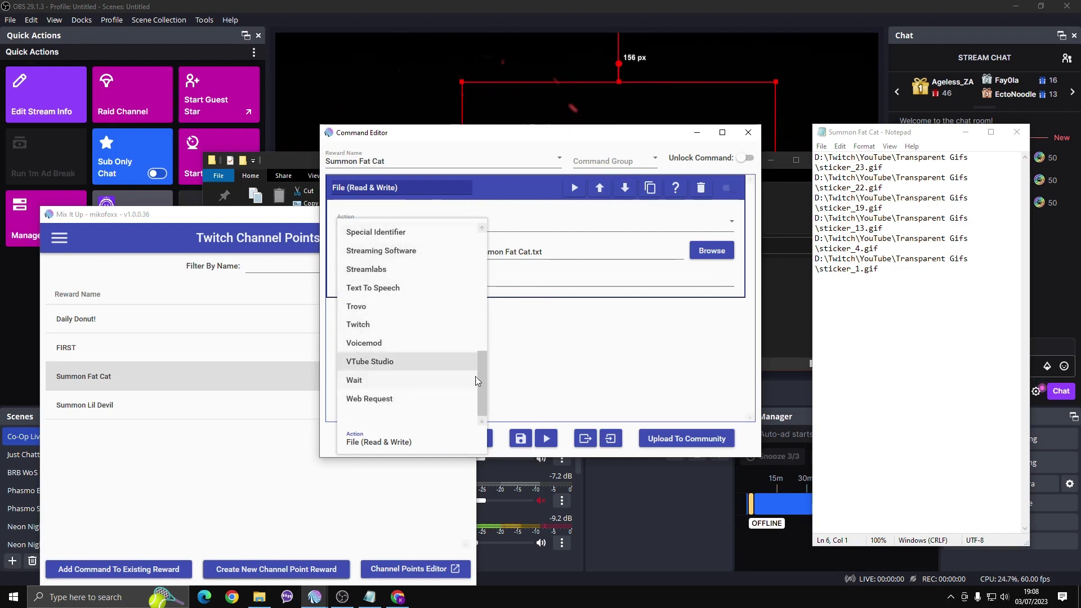
left_click_drag(481, 380, 481, 325)
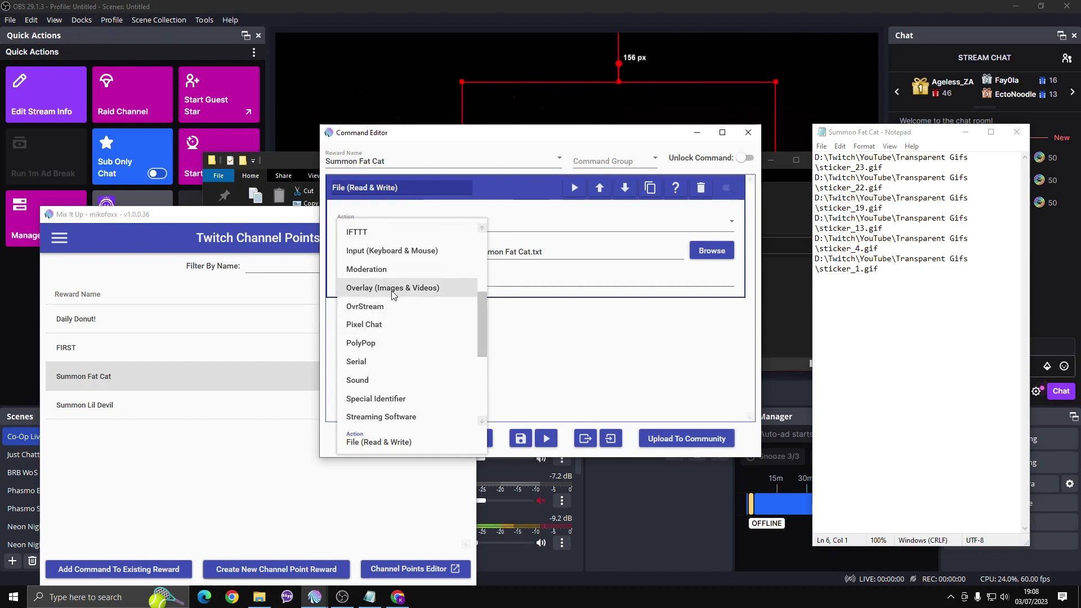
left_click(396, 294)
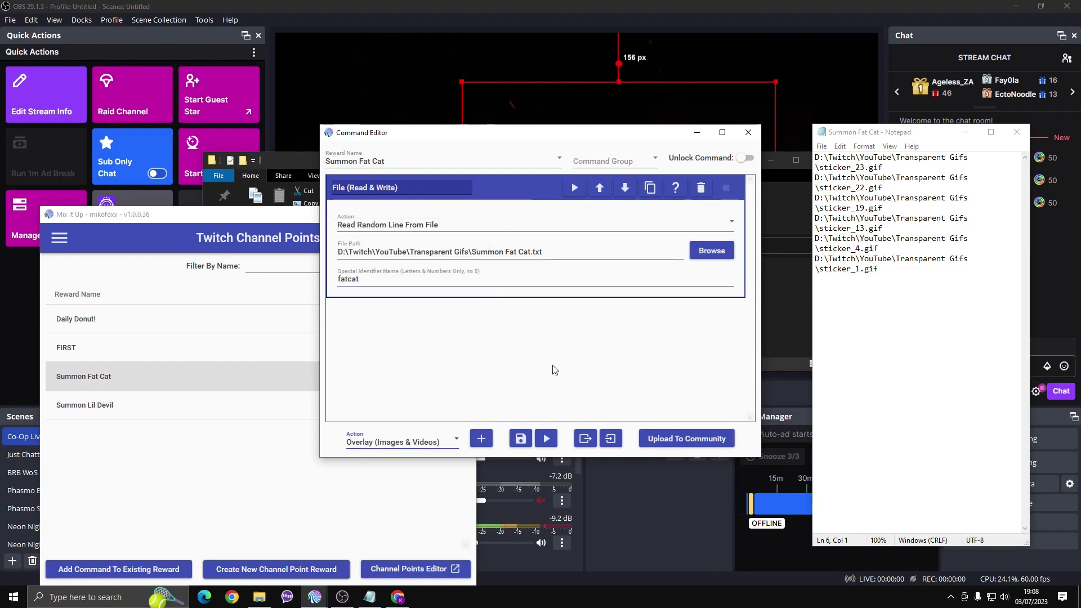
left_click(486, 446)
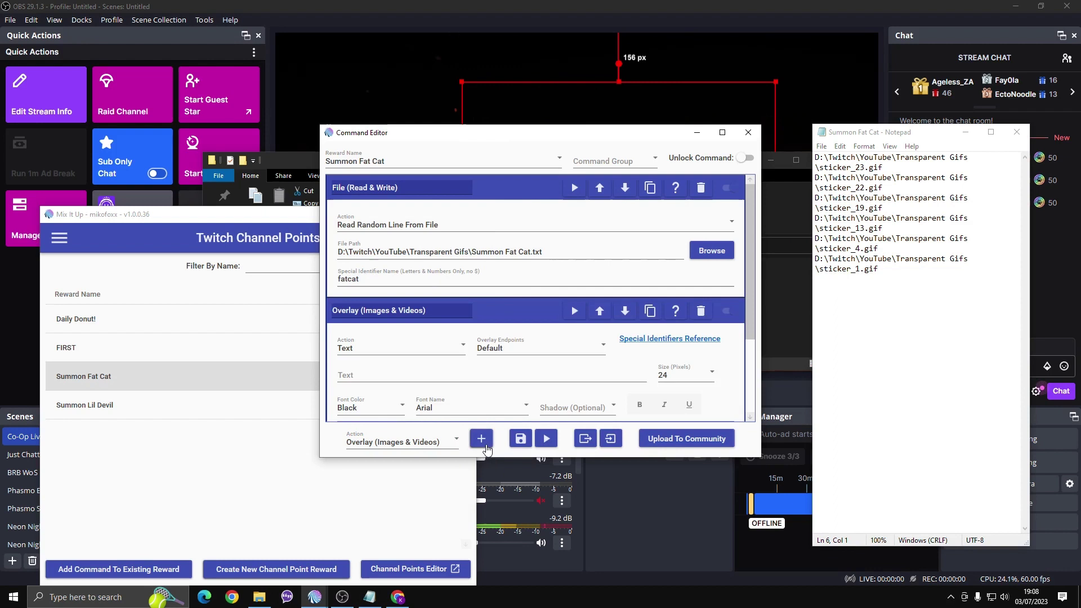
- Set the overlay action's type to Image and its image file path to $fatcat
scroll(526, 304, "down", 1)
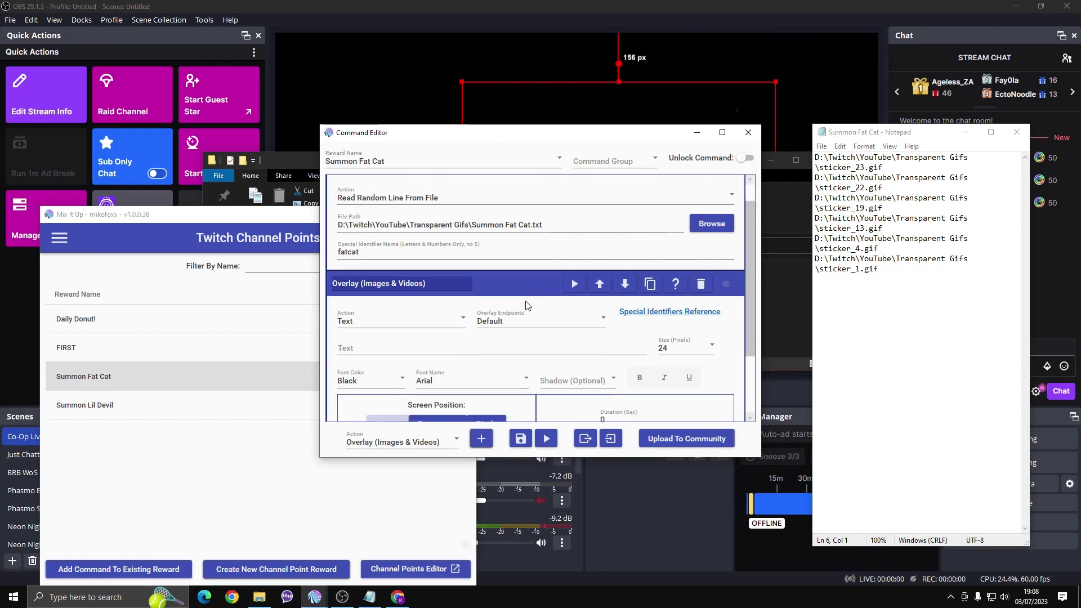
left_click(410, 328)
left_click(386, 341)
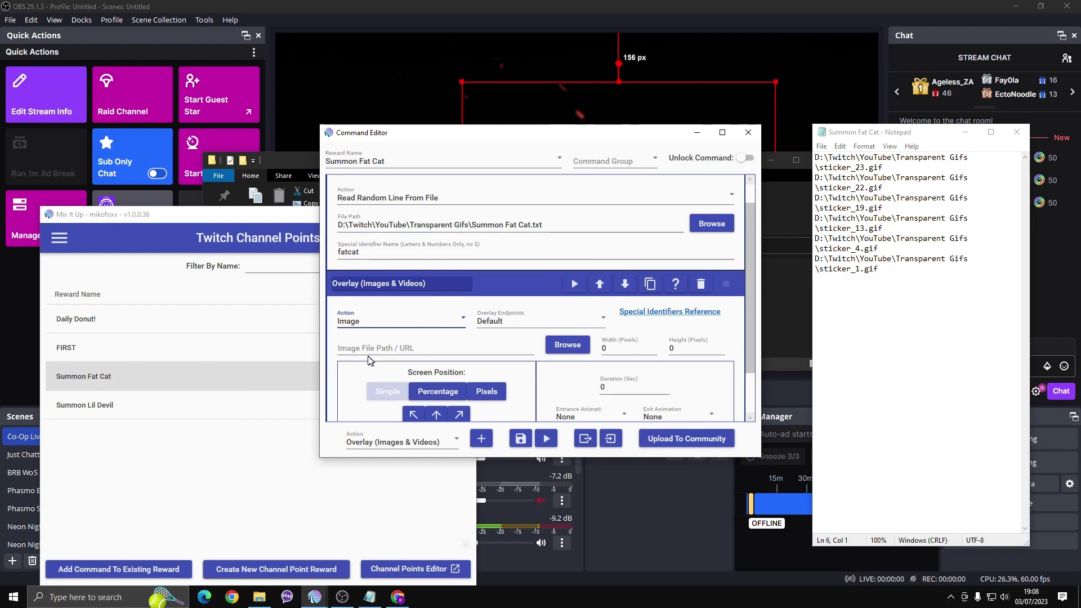
left_click(365, 349)
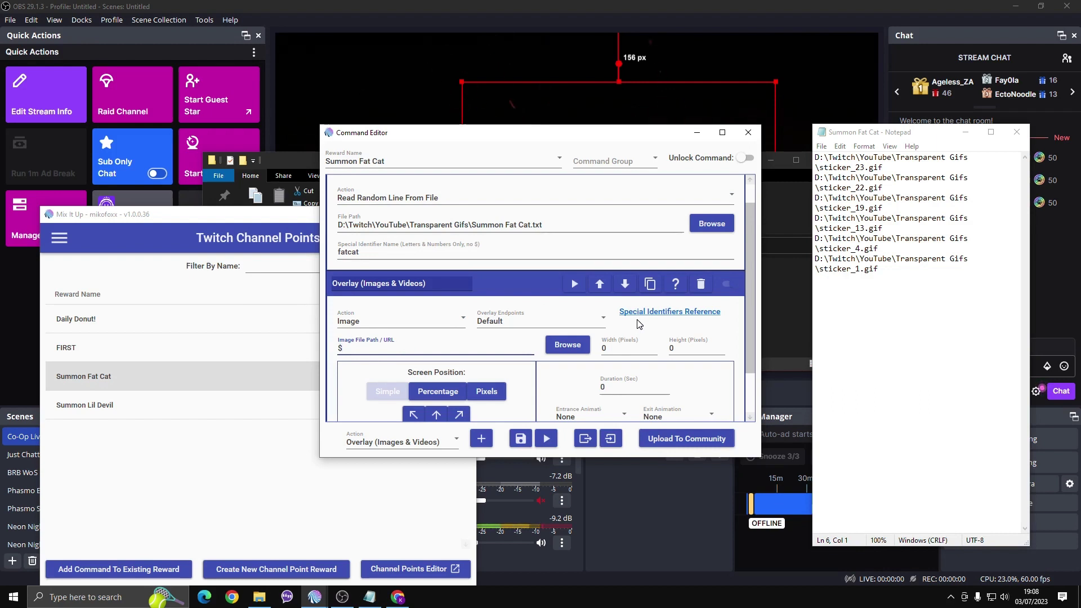
type("$fat")
- Set the overlay image's duration to 5 seconds and save the Summon Fat Cat command
key("Tab")
key("Tab")
key("Tab")
key("Tab")
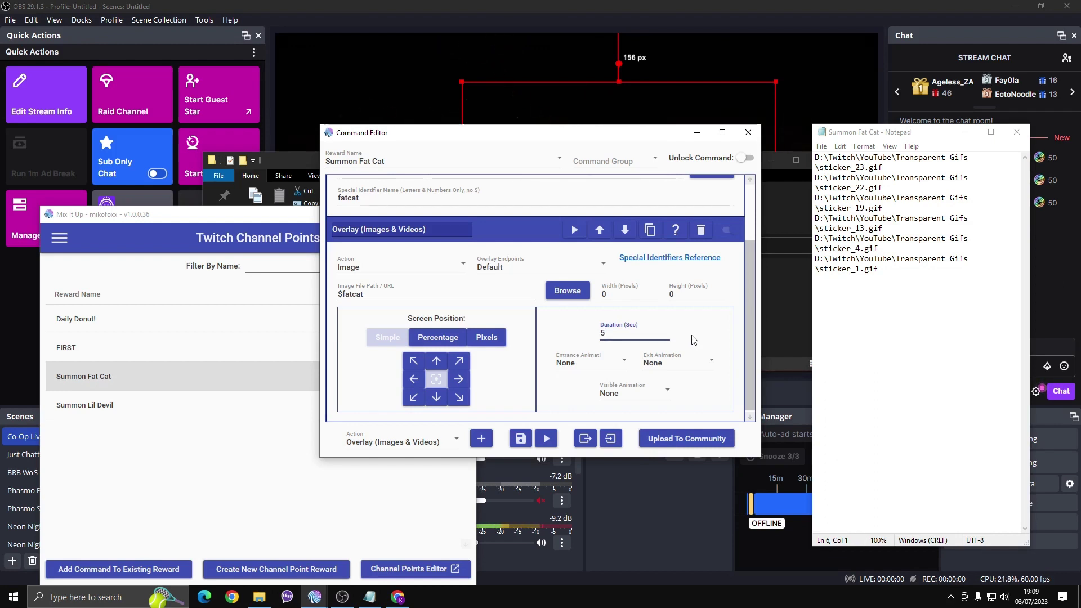
scroll(664, 322, "down", 1)
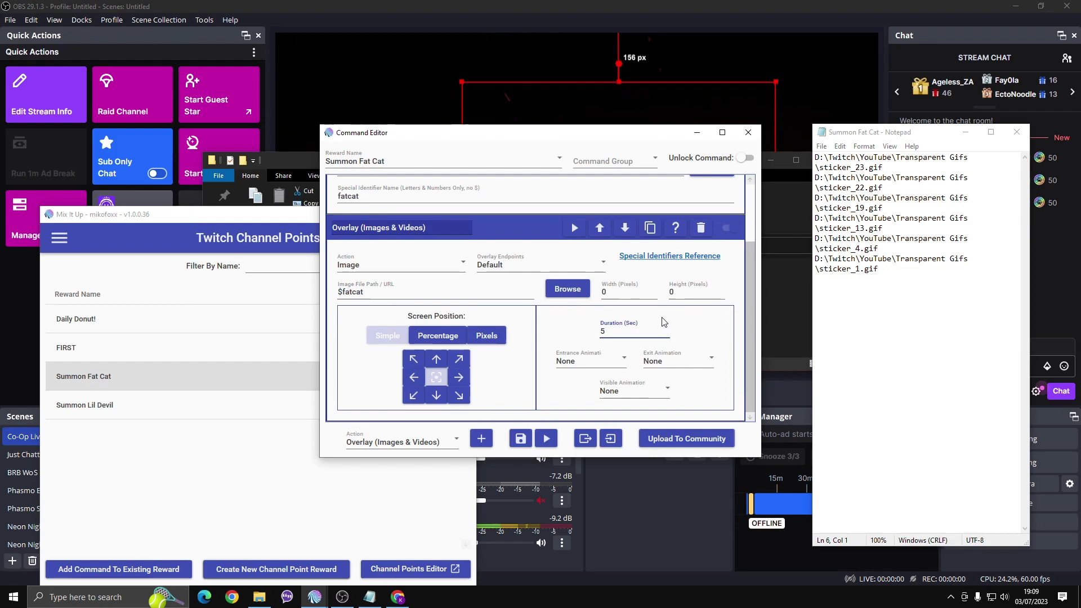
left_click(521, 438)
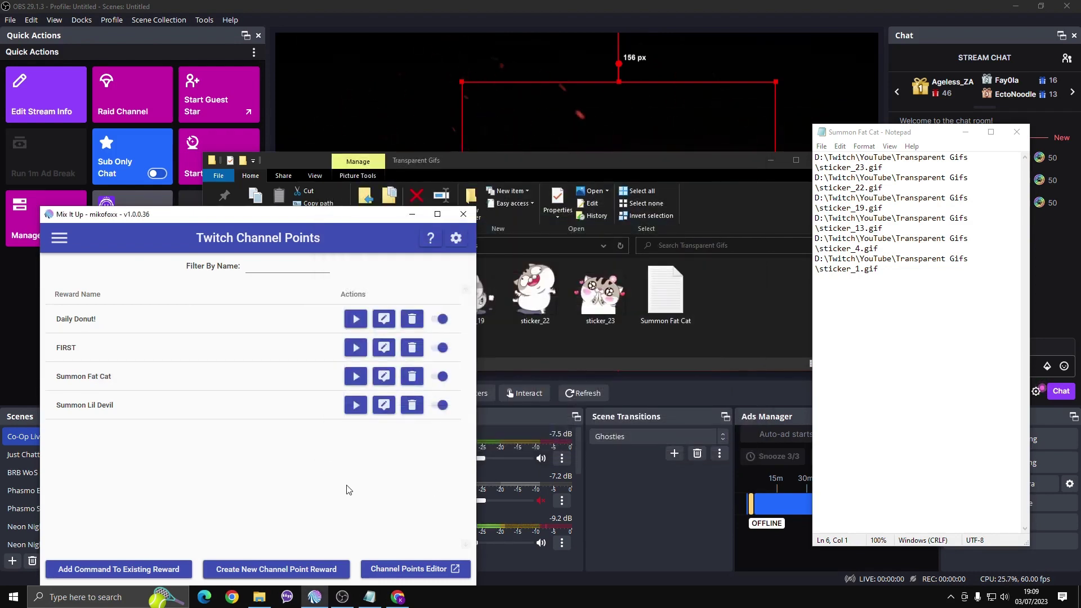
- Bring up OBS with Mix It Up in front, and test the Summon Fat Cat and Summon Lil Devil rewards
left_click(392, 5)
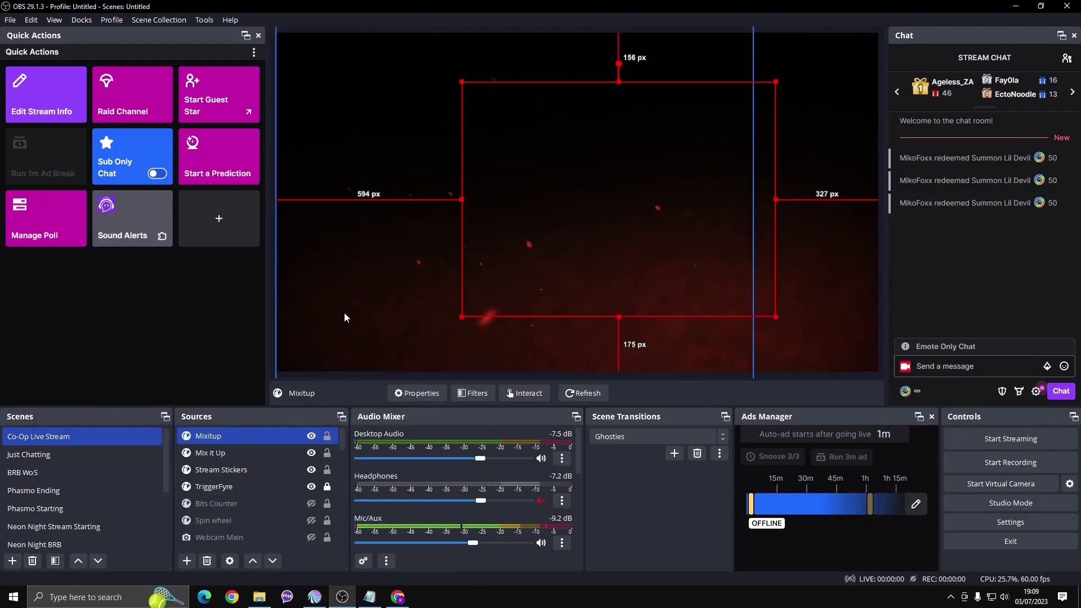
left_click(315, 598)
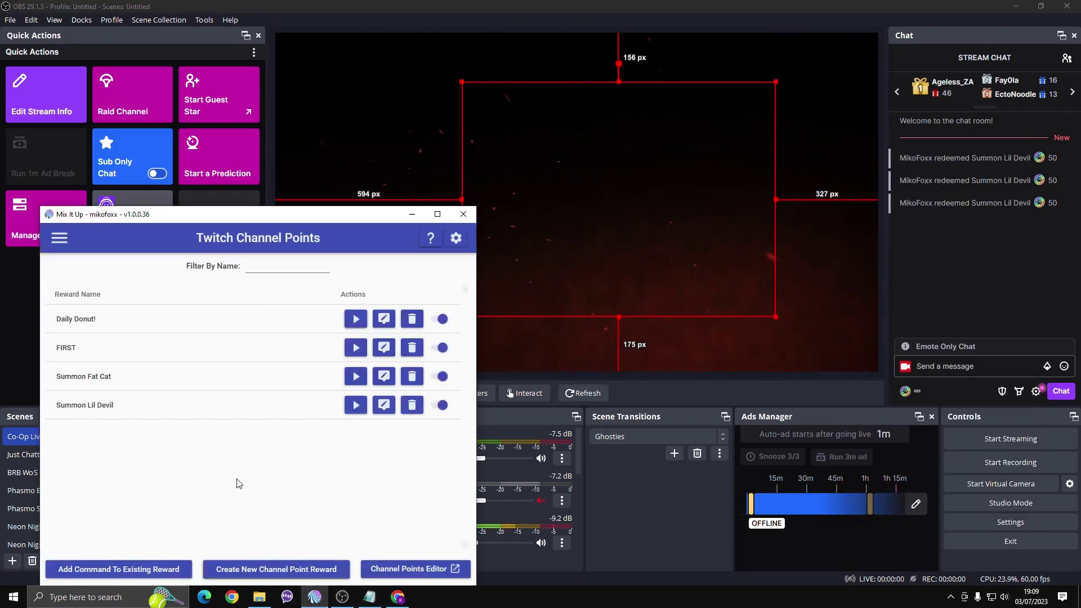
left_click(355, 381)
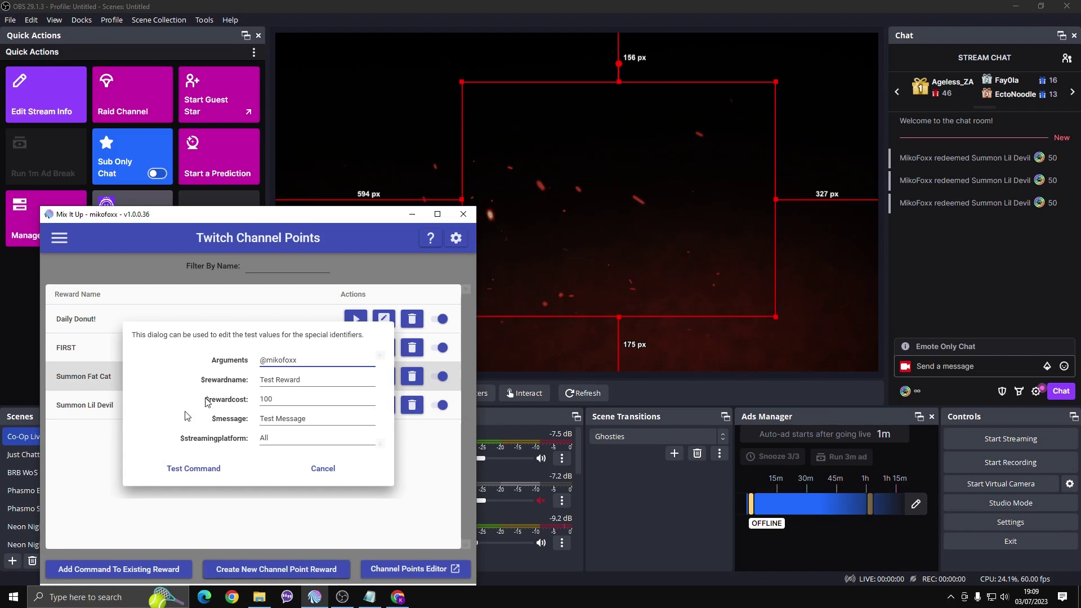
left_click(213, 471)
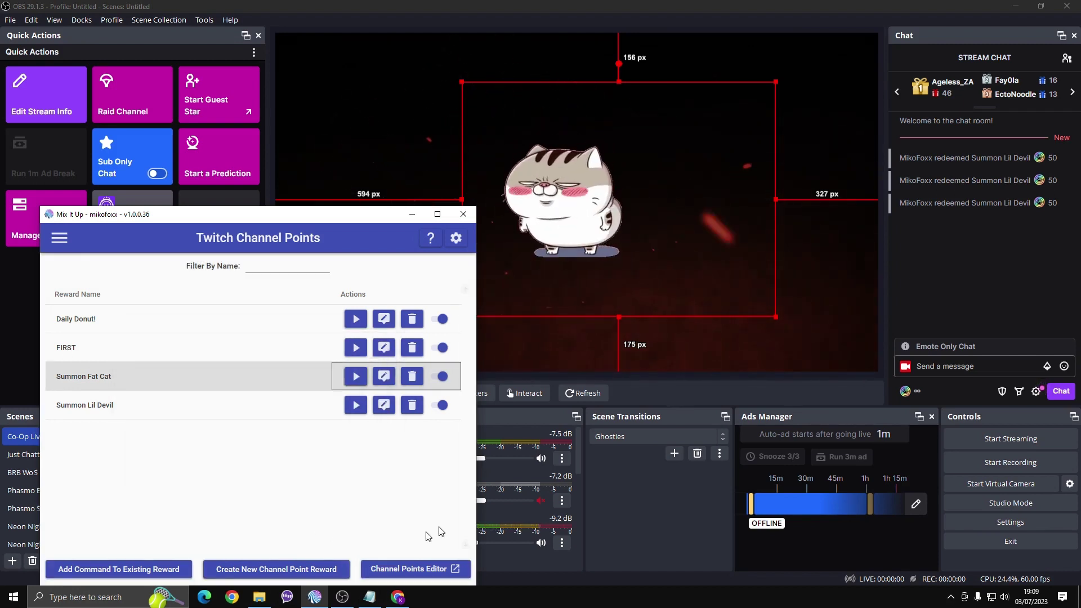
left_click(356, 408)
left_click(208, 474)
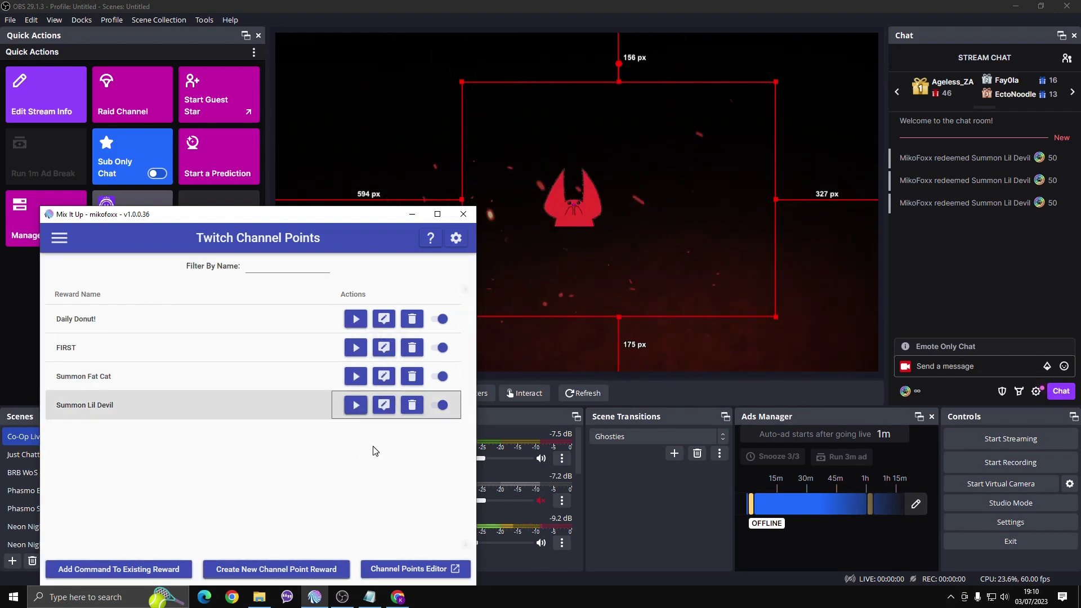
- Test the Summon Fat Cat reward six times with the default test values to check its random GIFs in the OBS preview
left_click(356, 381)
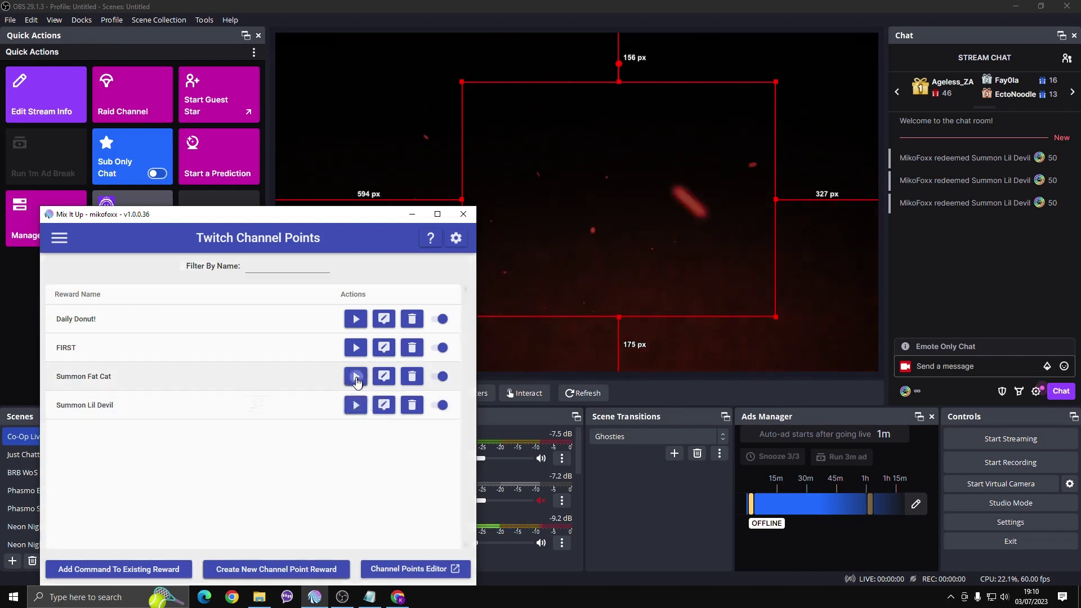
left_click(213, 469)
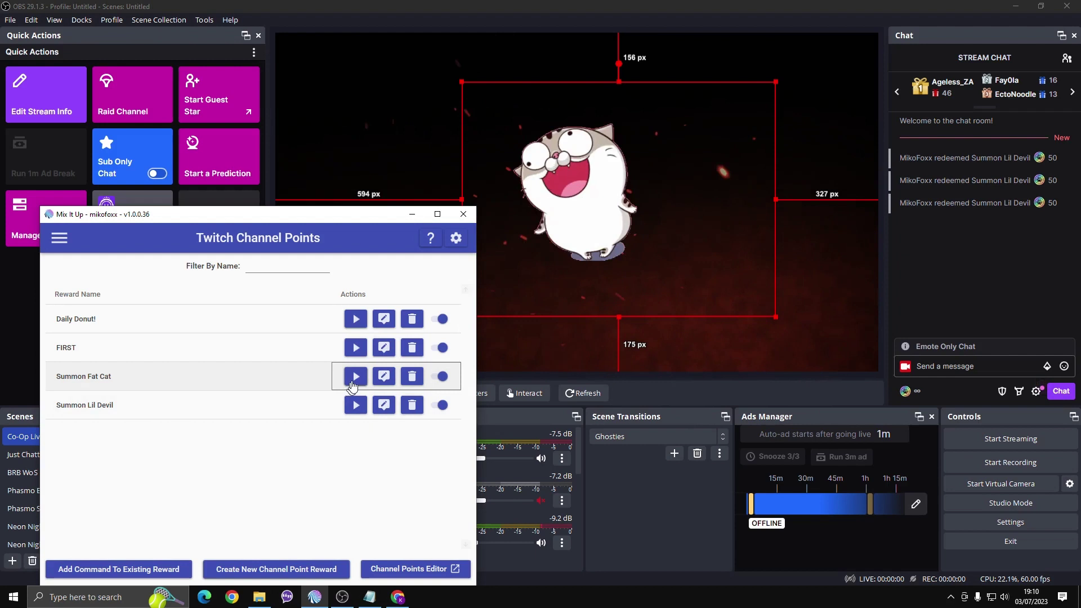
left_click(355, 378)
left_click(242, 463)
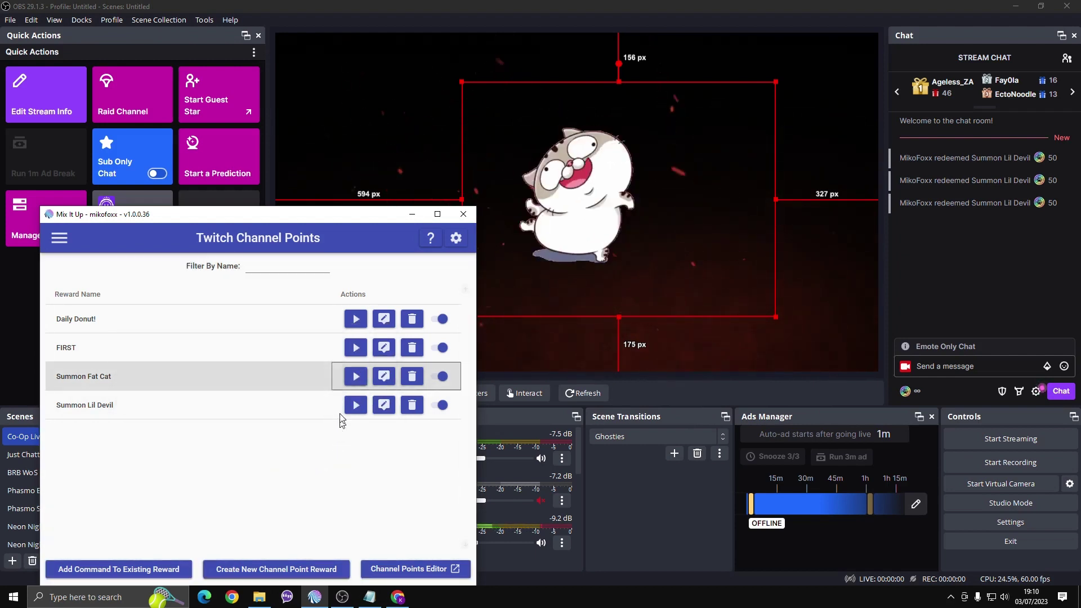
left_click(353, 398)
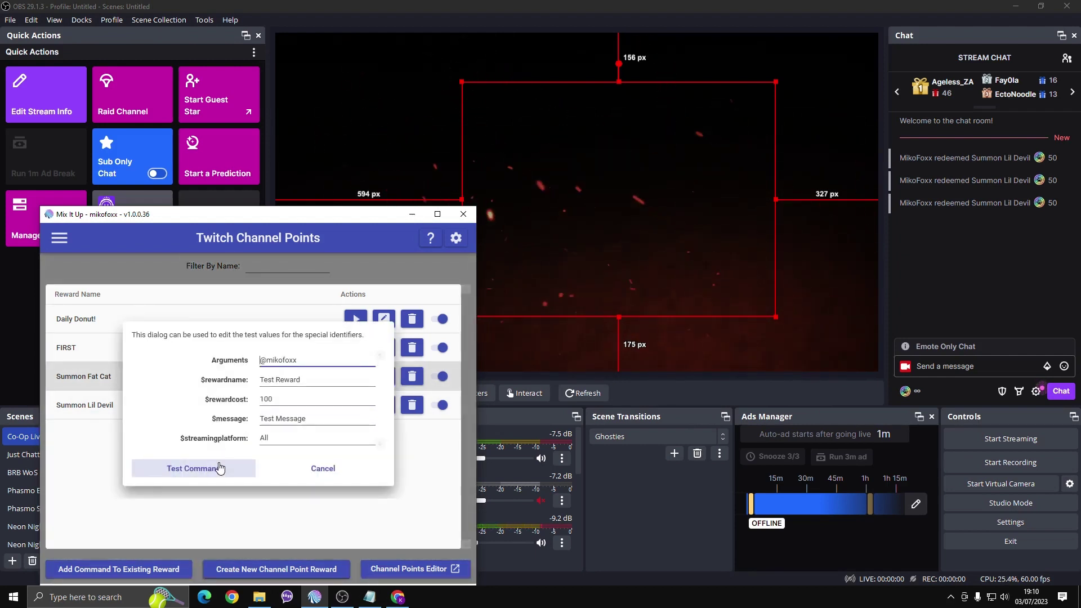
left_click(217, 465)
left_click(355, 377)
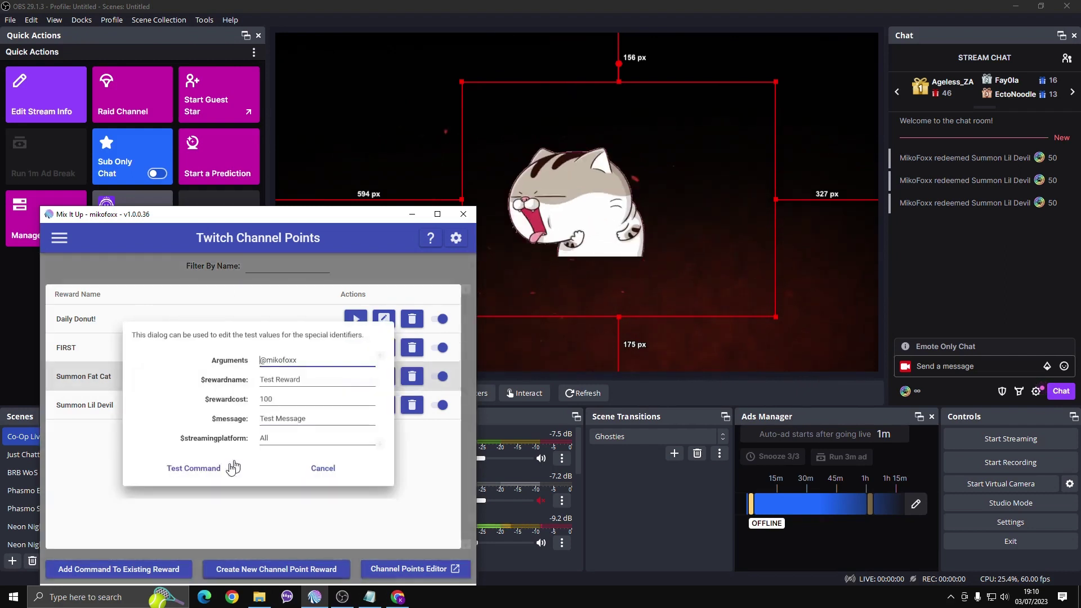
left_click(231, 469)
left_click(355, 376)
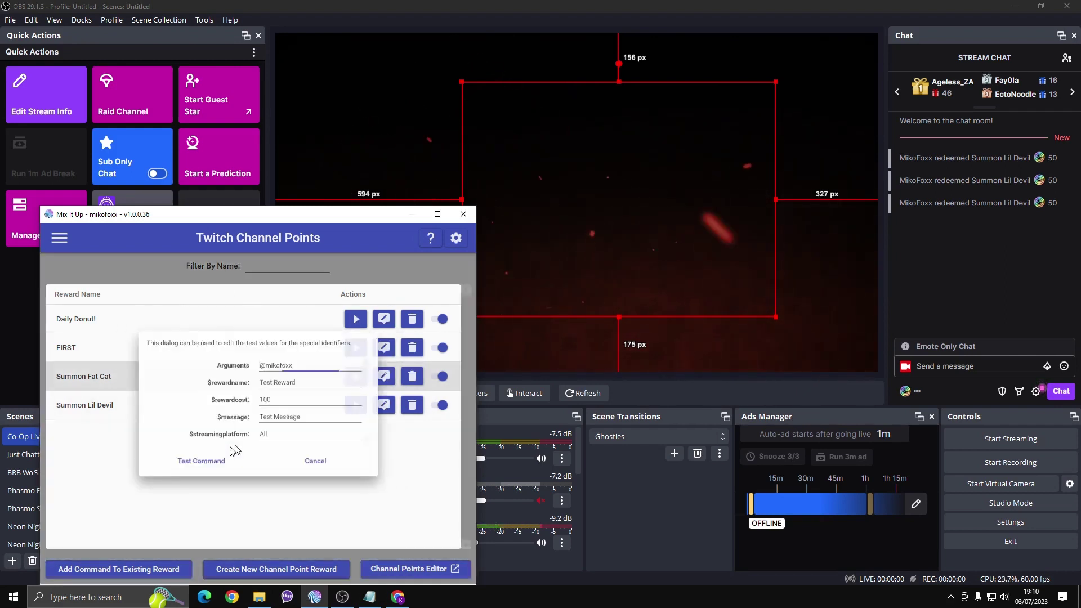
left_click(194, 467)
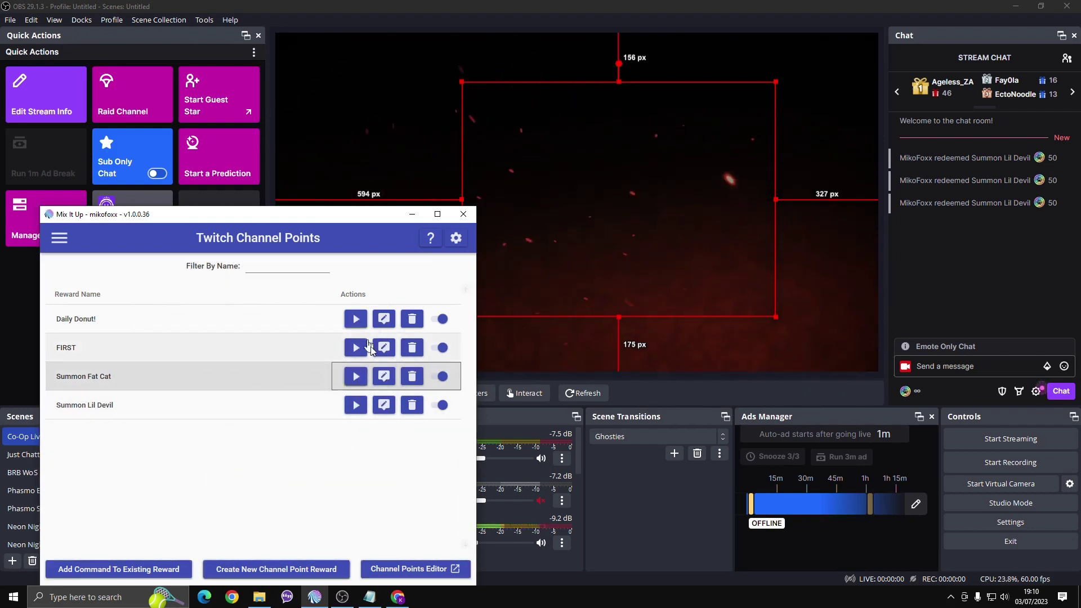
left_click(354, 377)
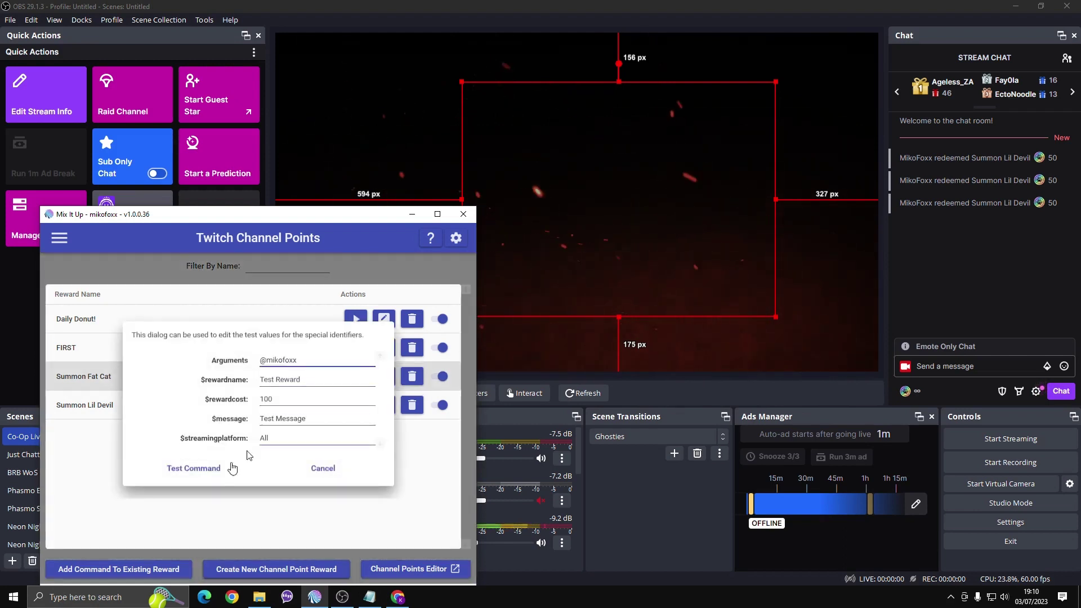
left_click(231, 467)
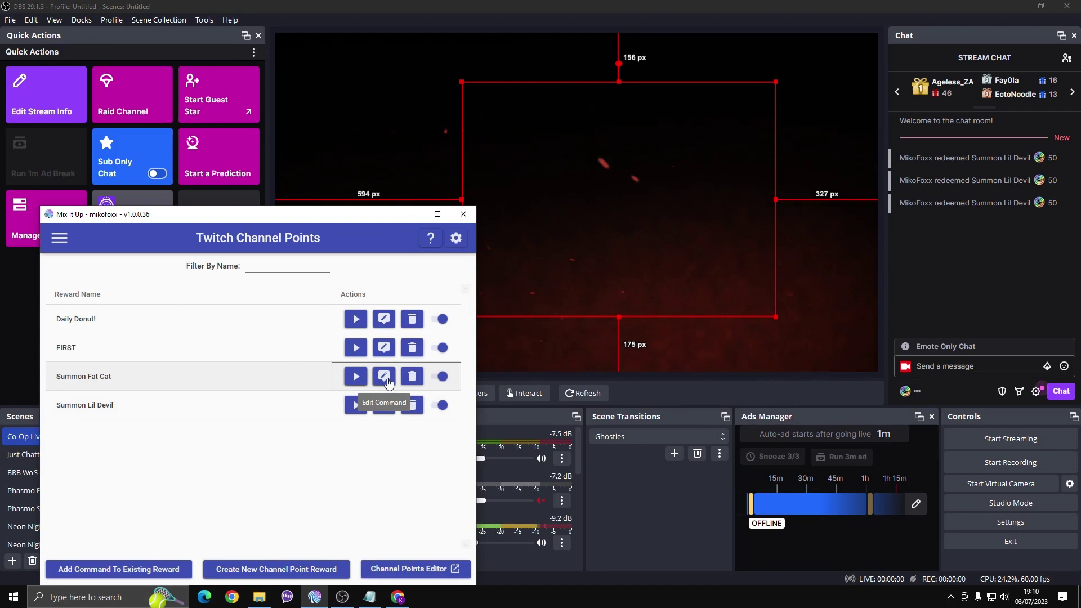
- Reopen the Summon Fat Cat command, expand its overlay action, and move the Command Editor clear of the OBS preview
left_click(387, 380)
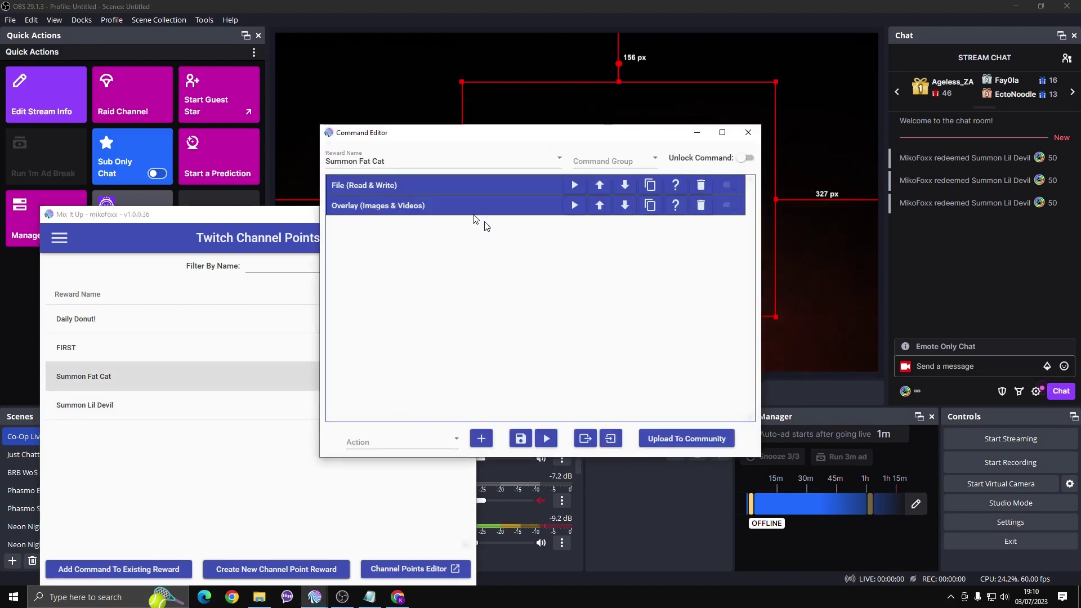
left_click(464, 207)
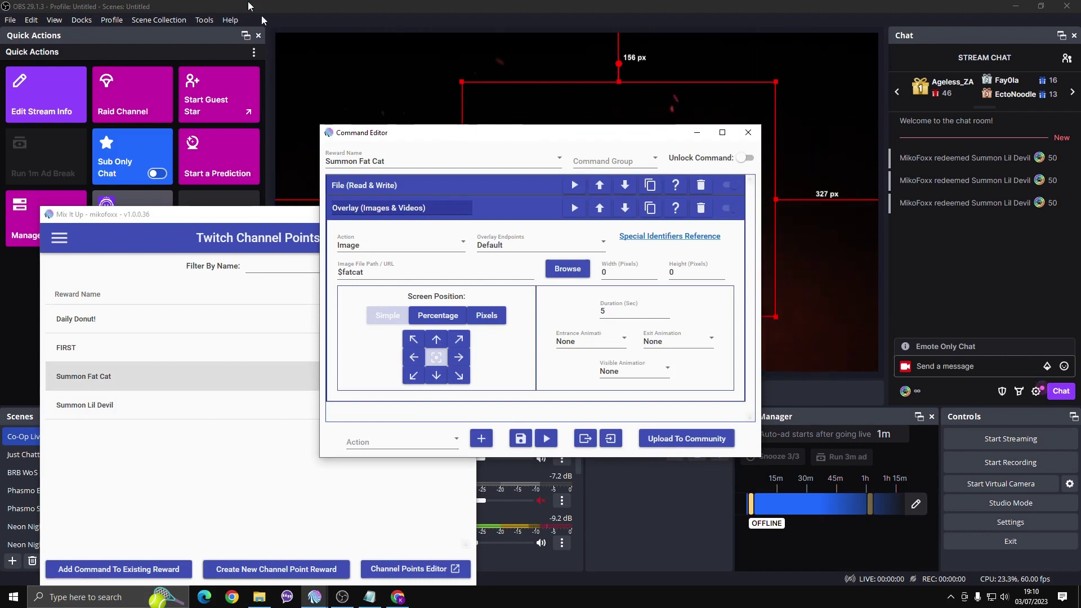
left_click_drag(422, 133, 148, 244)
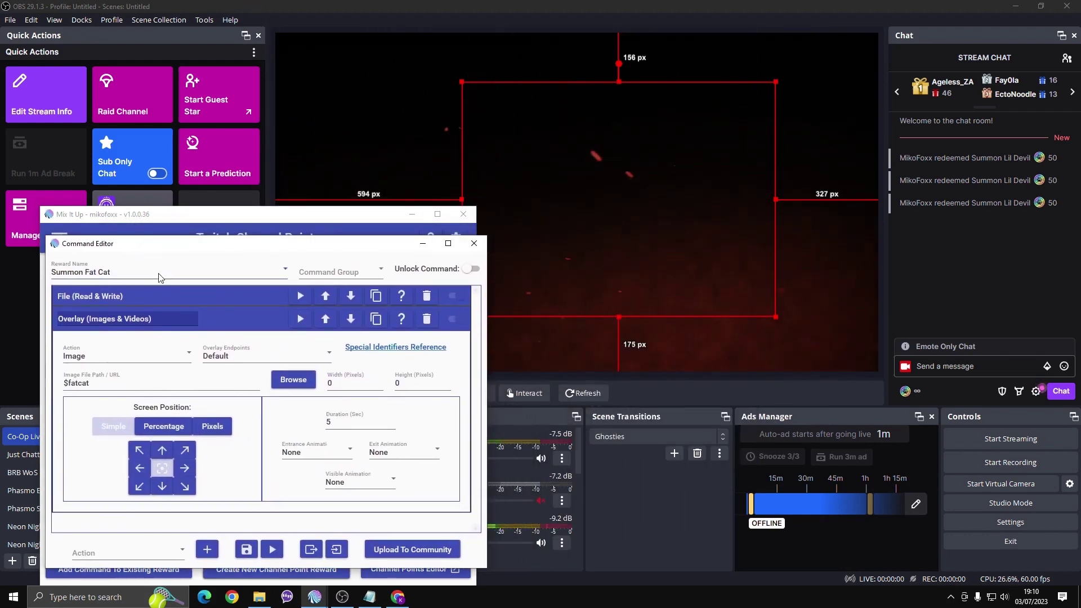